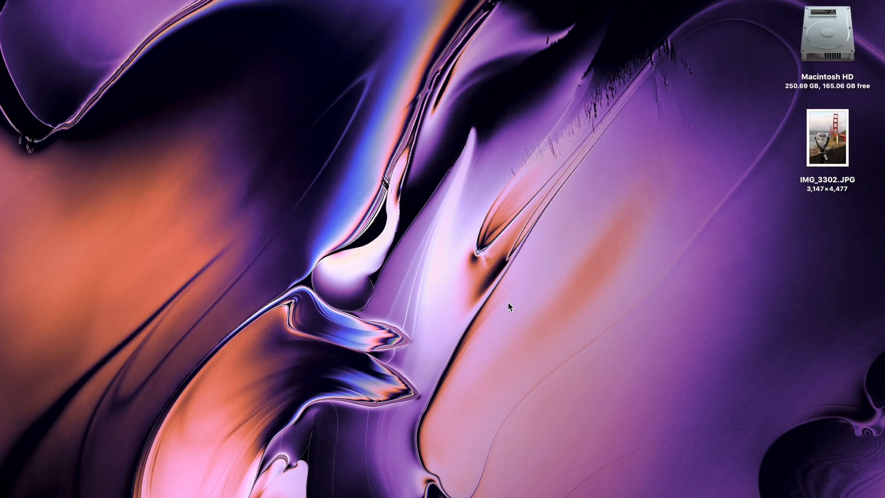
# Switch to the Instagram profile in the browser and preview IMG_3302.JPG from the Desktop in the post grid
pyautogui.hotkey('ctrl', 'Right')
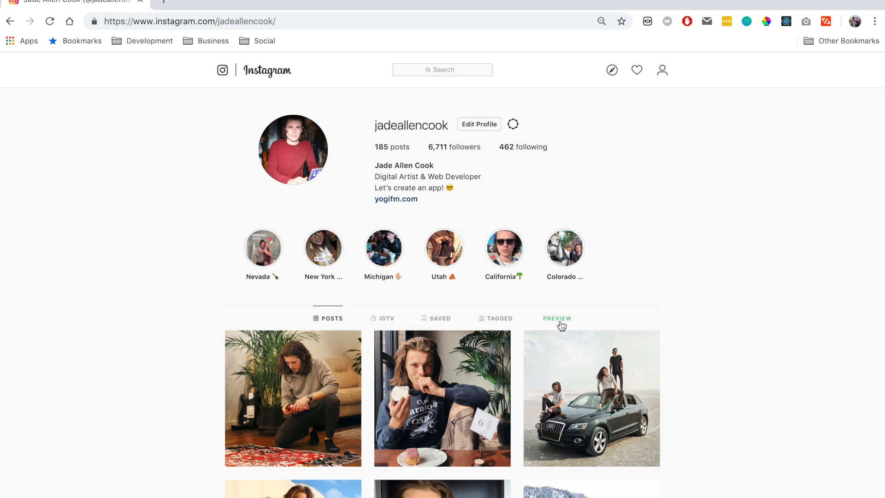
pyautogui.click(558, 318)
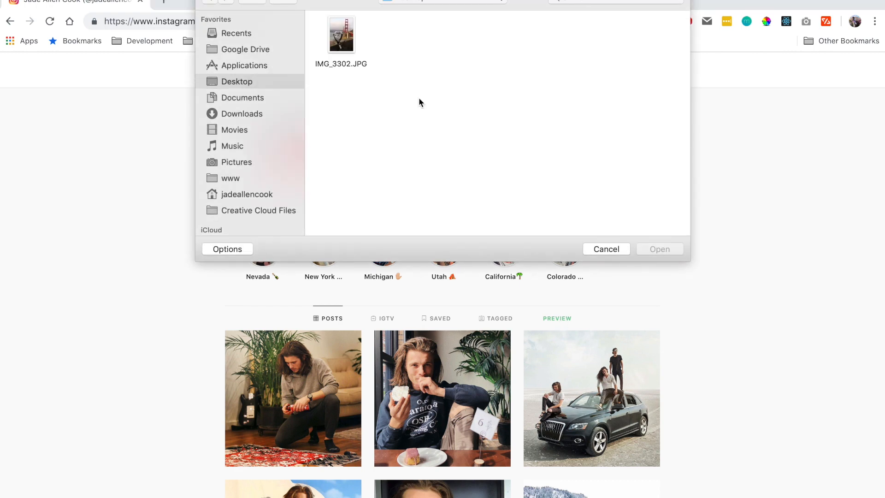
pyautogui.click(344, 42)
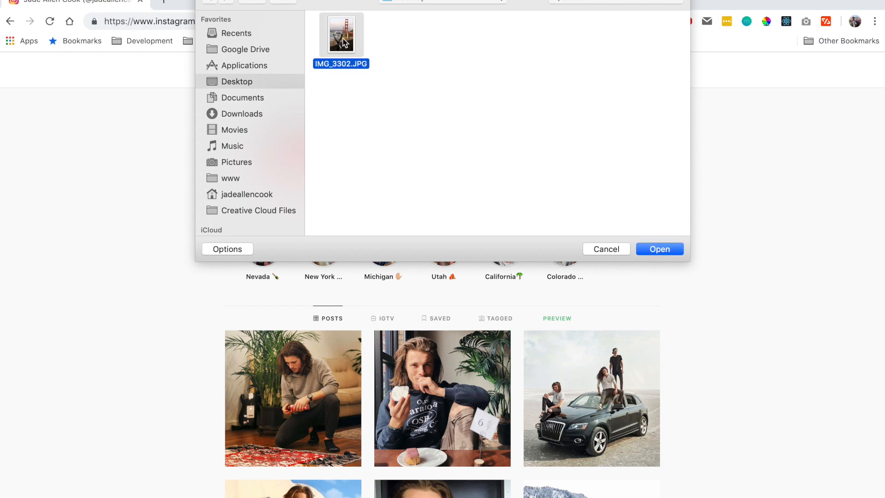
pyautogui.doubleClick(343, 41)
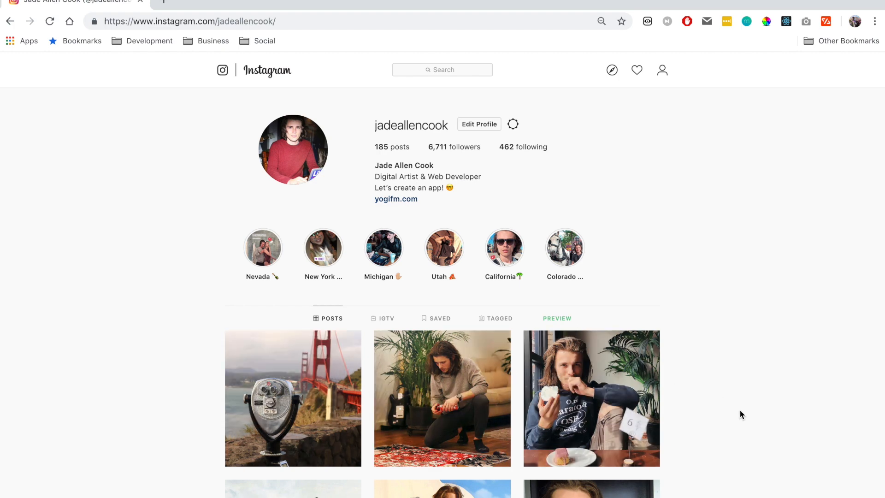
# Return to the desktop and open IMG_3302.JPG in Photoshop
pyautogui.hotkey('ctrl', 'Left')
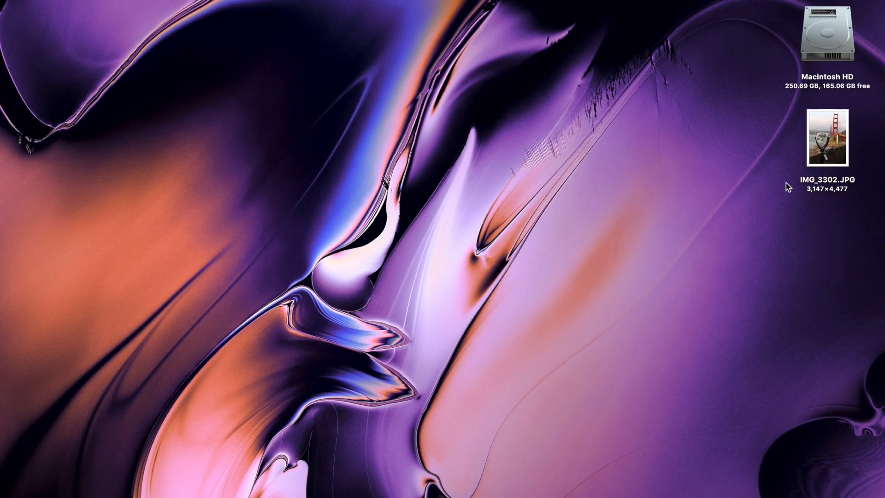
pyautogui.click(828, 141)
pyautogui.moveTo(828, 142); pyautogui.dragTo(517, 486)
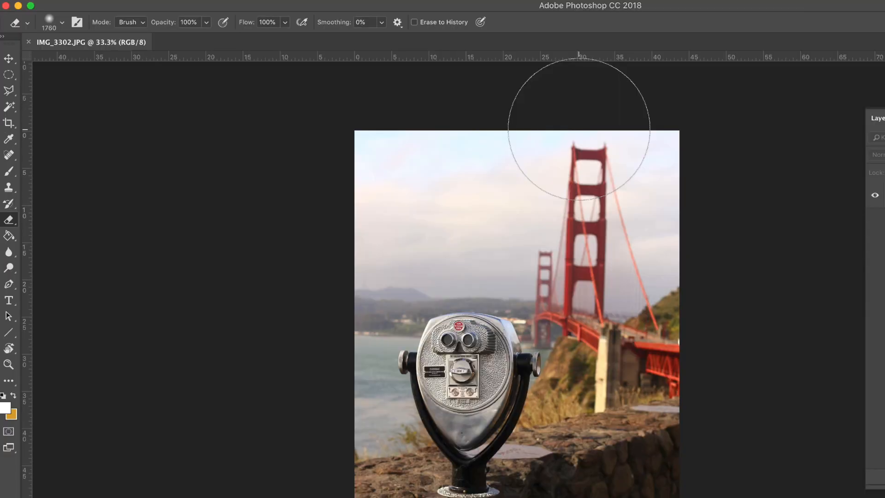
pyautogui.click(30, 6)
# Straighten the photo with a slight crop rotation and trim its upper edge
pyautogui.press('z')
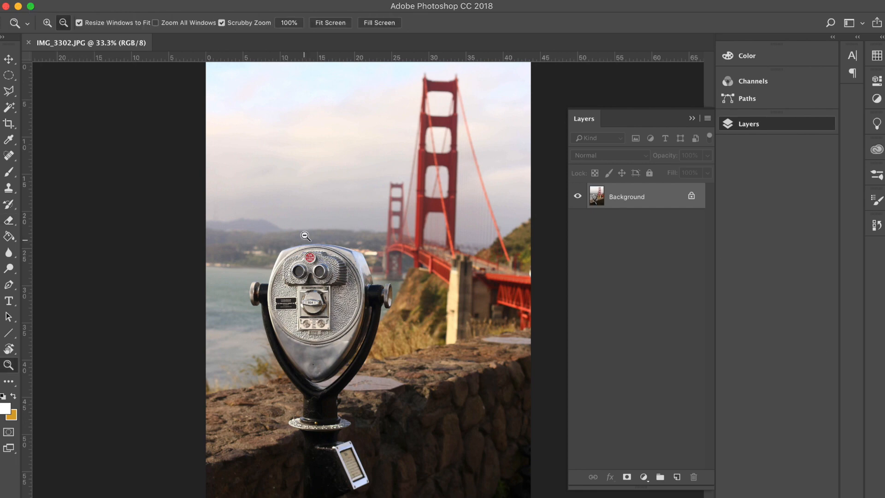
pyautogui.keyDown('alt'); pyautogui.click(368, 218); pyautogui.keyUp('alt')
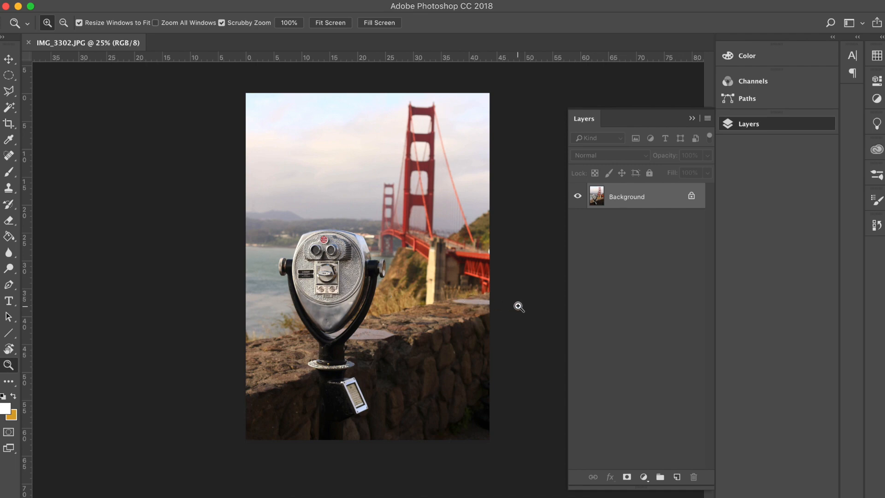
pyautogui.press('c')
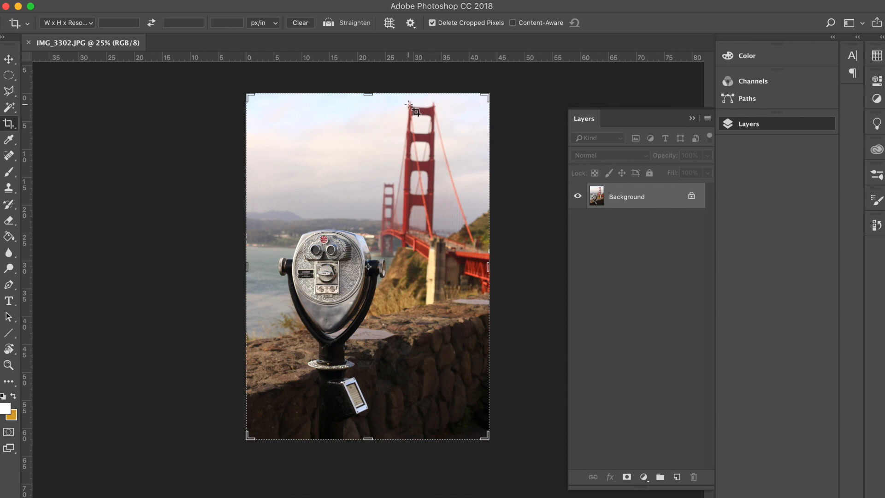
pyautogui.moveTo(374, 466); pyautogui.dragTo(375, 467)
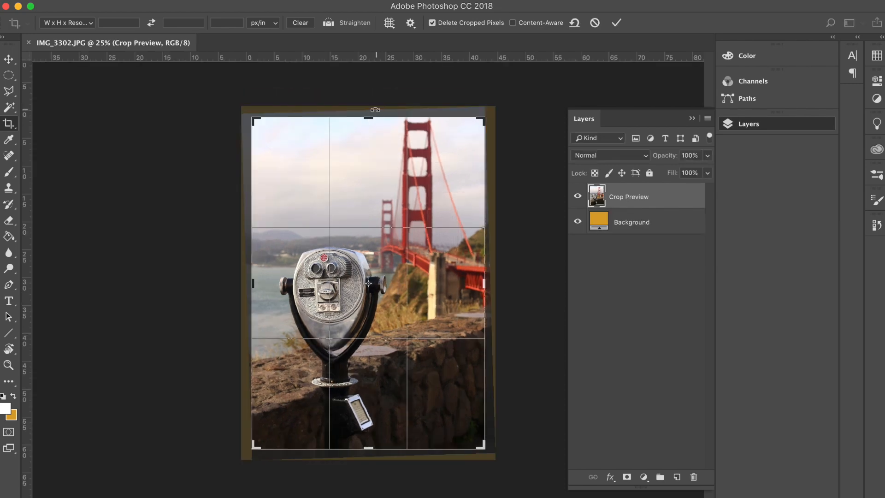
pyautogui.moveTo(370, 116); pyautogui.dragTo(369, 115)
pyautogui.press('Return')
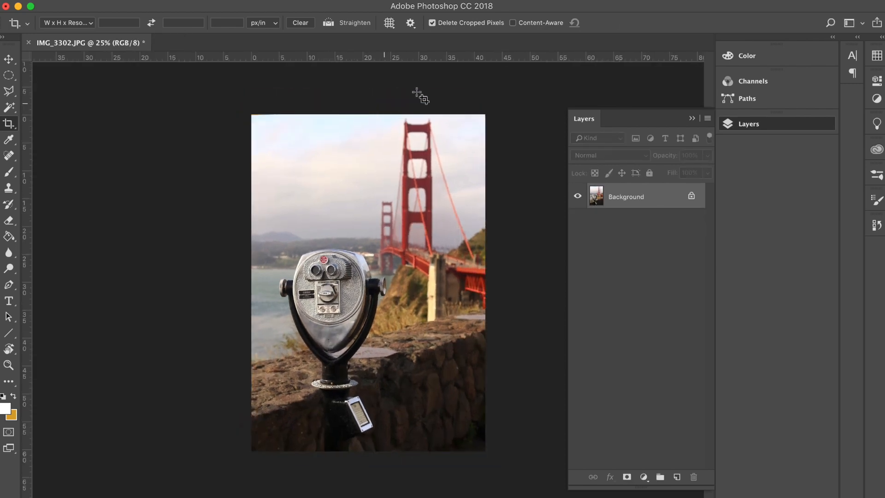
# Crop away the thin orange background sliver along the photo's upper edge
pyautogui.press('z')
pyautogui.click(238, 111)
pyautogui.click(237, 111)
pyautogui.click(245, 363)
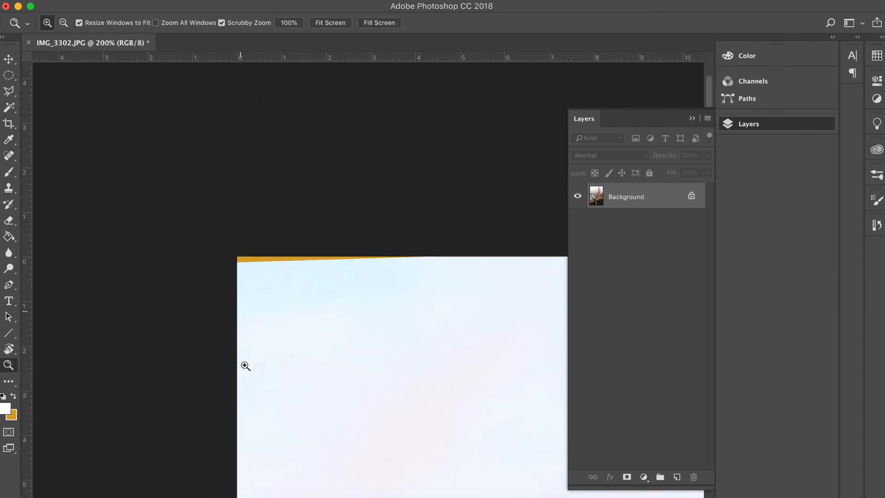
pyautogui.keyDown('alt'); pyautogui.click(397, 313); pyautogui.keyUp('alt')
pyautogui.press('c')
pyautogui.moveTo(402, 240); pyautogui.dragTo(401, 245)
pyautogui.press('Return')
# Crop a narrow strip off the photo's lower edge
pyautogui.press('z')
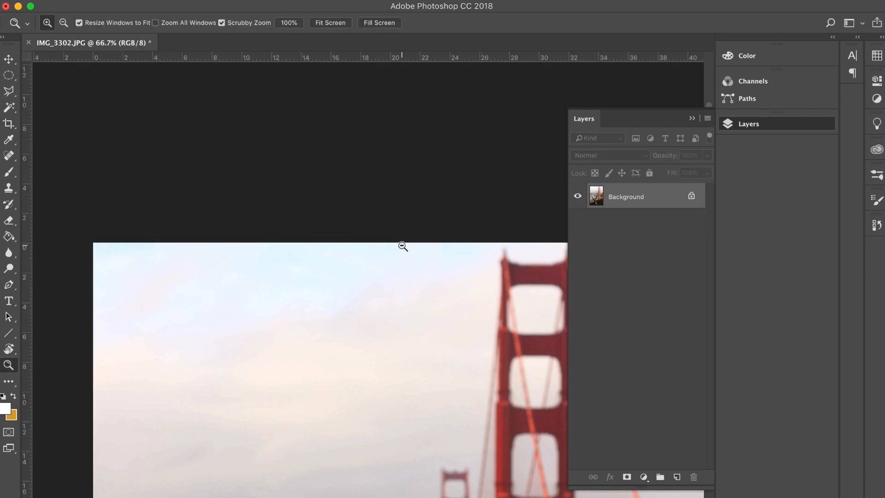
pyautogui.keyDown('alt'); pyautogui.click(402, 246); pyautogui.keyUp('alt')
pyautogui.keyDown('alt'); pyautogui.click(402, 246); pyautogui.keyUp('alt')
pyautogui.keyDown('alt'); pyautogui.click(403, 246); pyautogui.keyUp('alt')
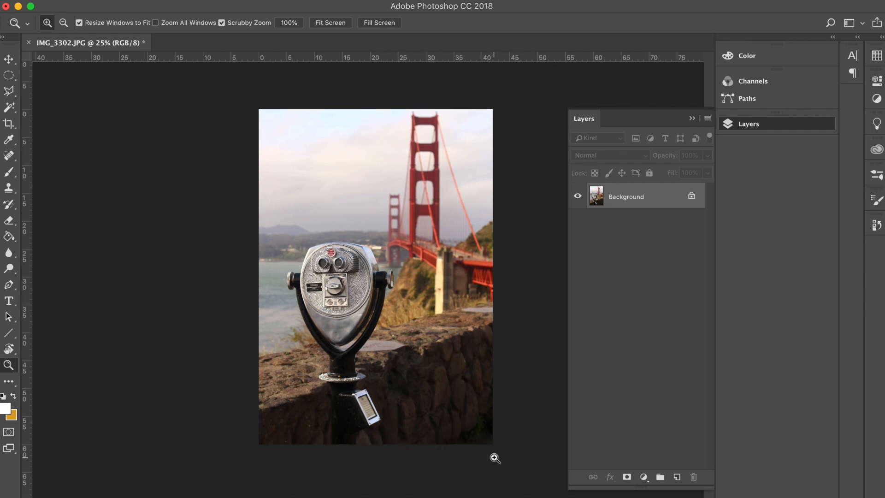
pyautogui.press('c')
pyautogui.moveTo(381, 443); pyautogui.dragTo(382, 439)
pyautogui.press('Return')
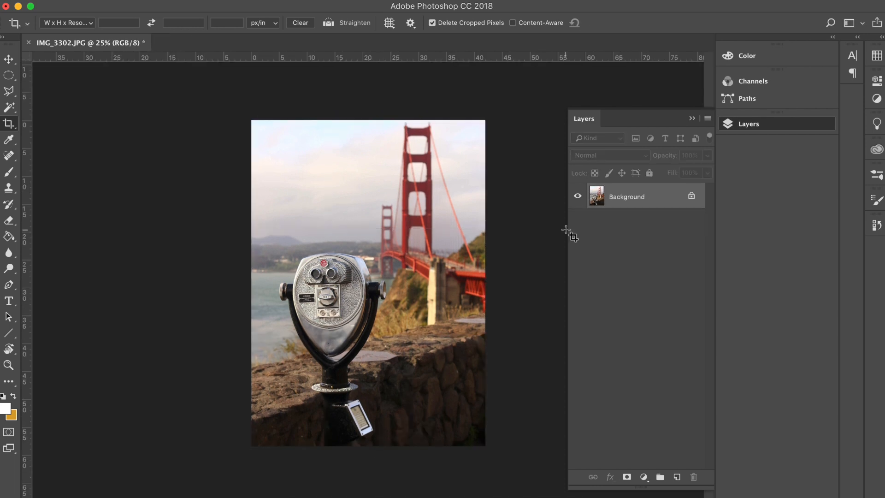
# Export the cropped photo for the web as a high-quality JPEG named 1.jpg on the Desktop
pyautogui.press('super')
pyautogui.press('super')
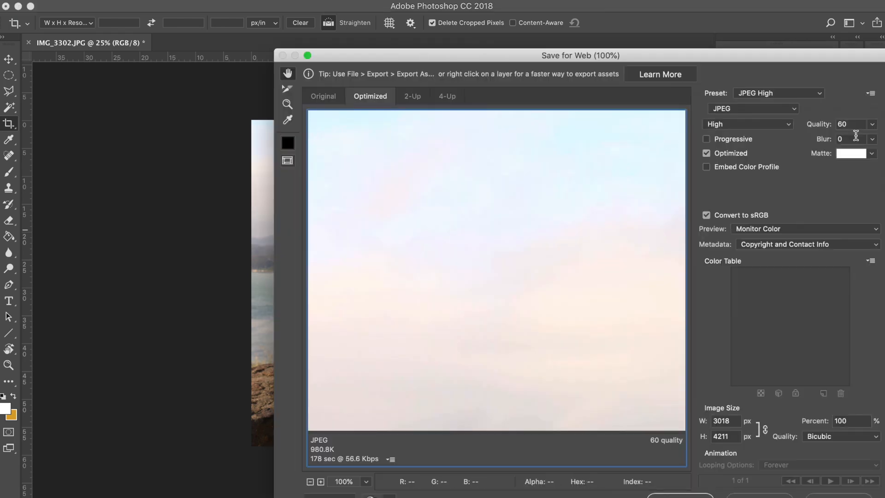
pyautogui.click(691, 496)
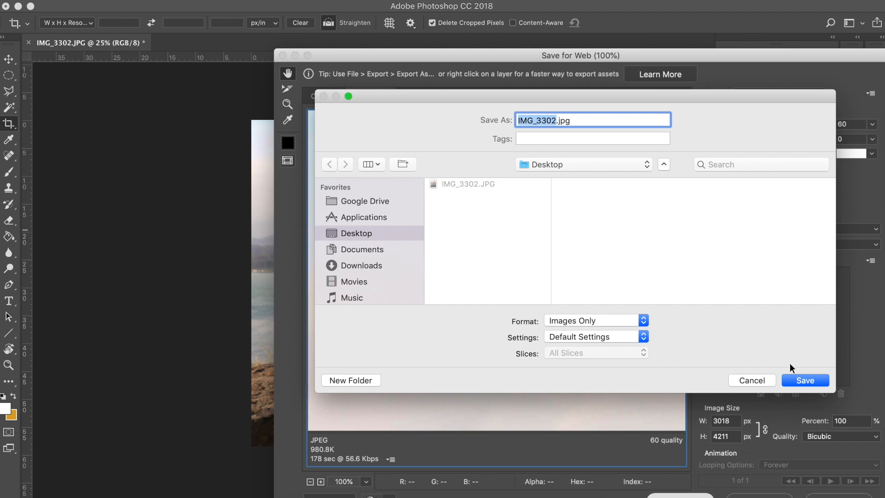
pyautogui.press('BackSpace')
pyautogui.write('1')
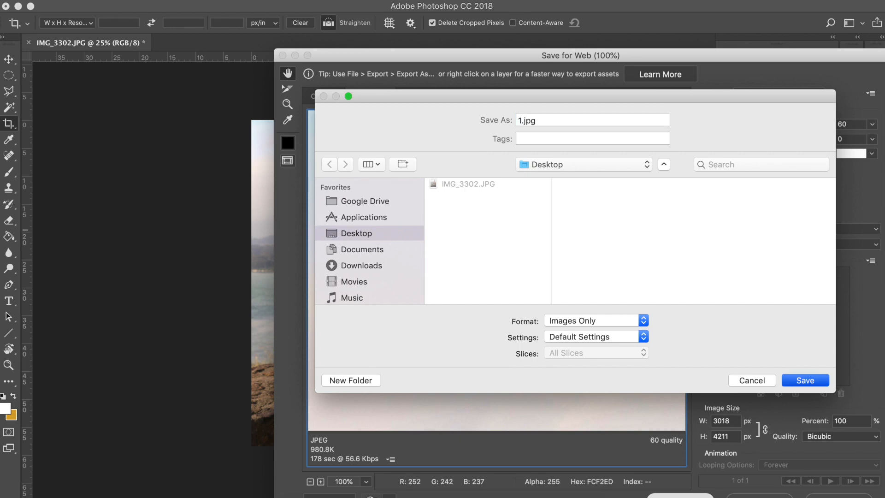
pyautogui.press('Return')
# Switch to the Instagram profile in the browser and preview the exported 1.jpg in the post grid
pyautogui.hotkey('ctrl', 'Right')
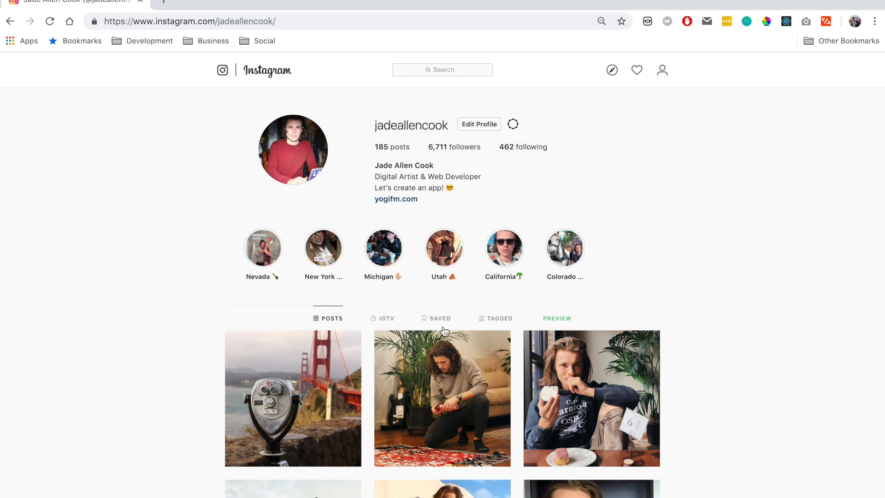
pyautogui.click(561, 318)
pyautogui.click(334, 46)
pyautogui.doubleClick(334, 46)
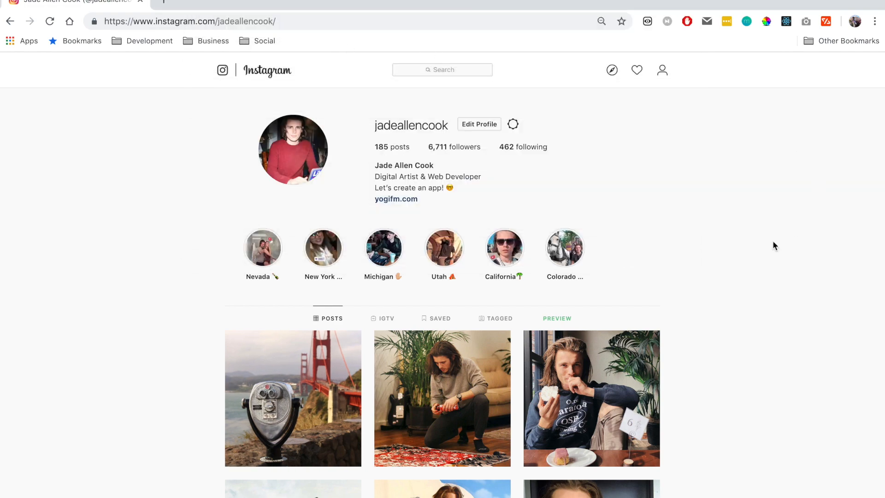
# Return to Photoshop and duplicate the Background layer
pyautogui.hotkey('ctrl', 'Left')
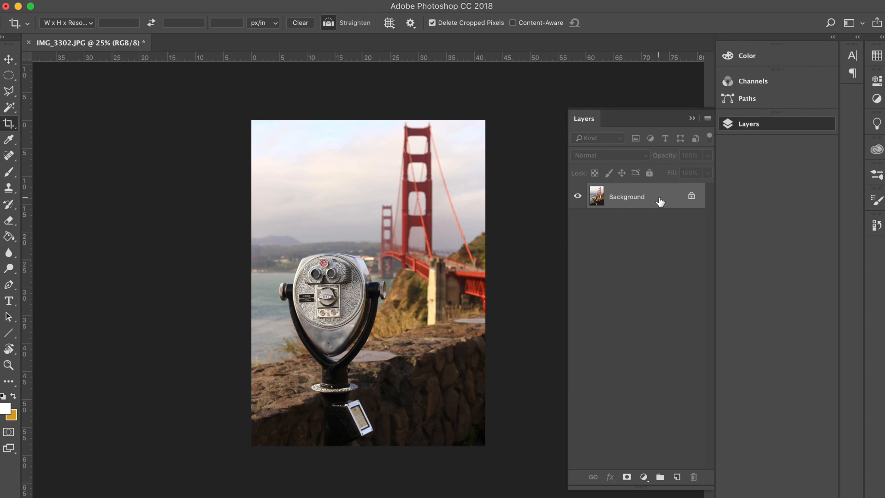
pyautogui.moveTo(660, 201); pyautogui.dragTo(627, 210)
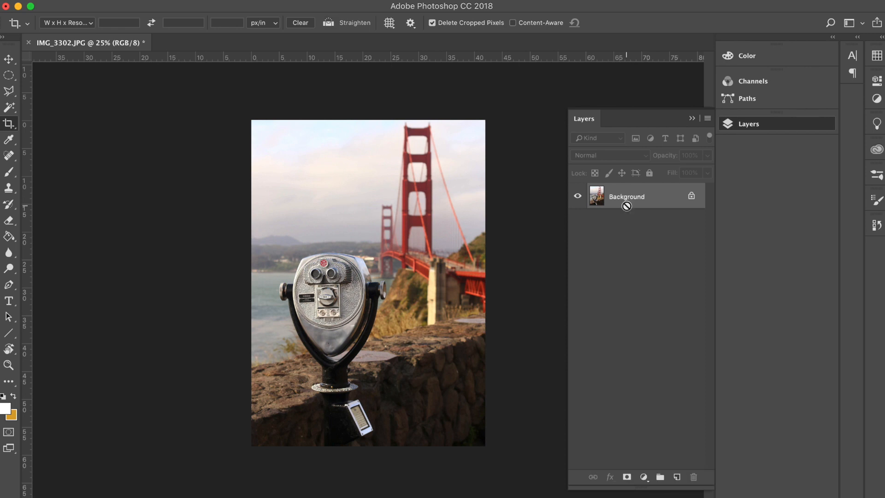
pyautogui.press('super+j')
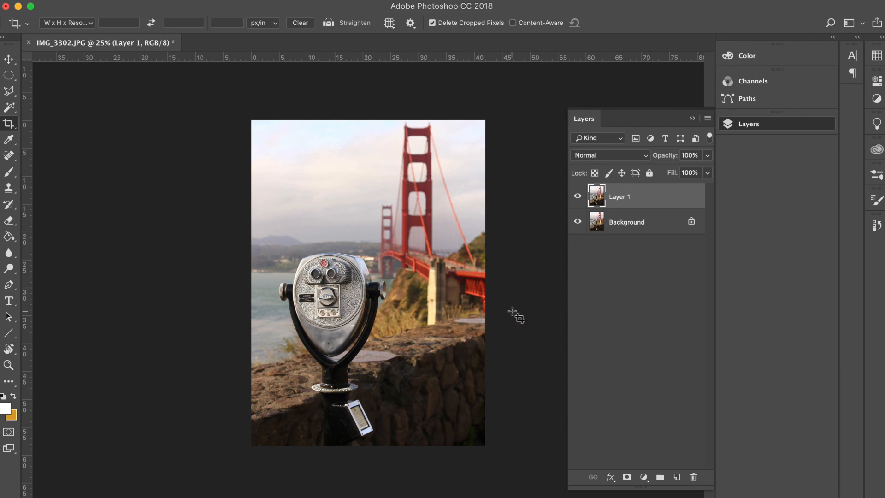
# Brighten Layer 1 with an RGB Curves adjustment, lifting the shadows and placing an upper point at input 130, output 204
pyautogui.press('super+m')
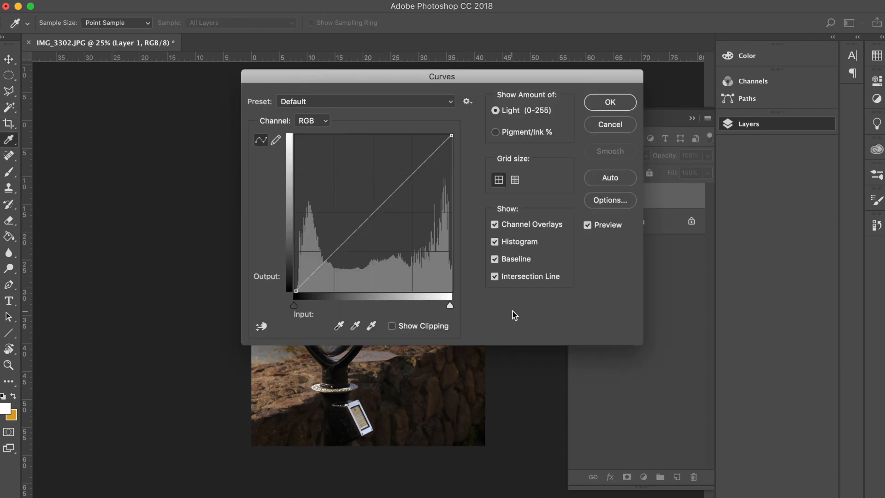
pyautogui.moveTo(386, 77); pyautogui.dragTo(608, 25)
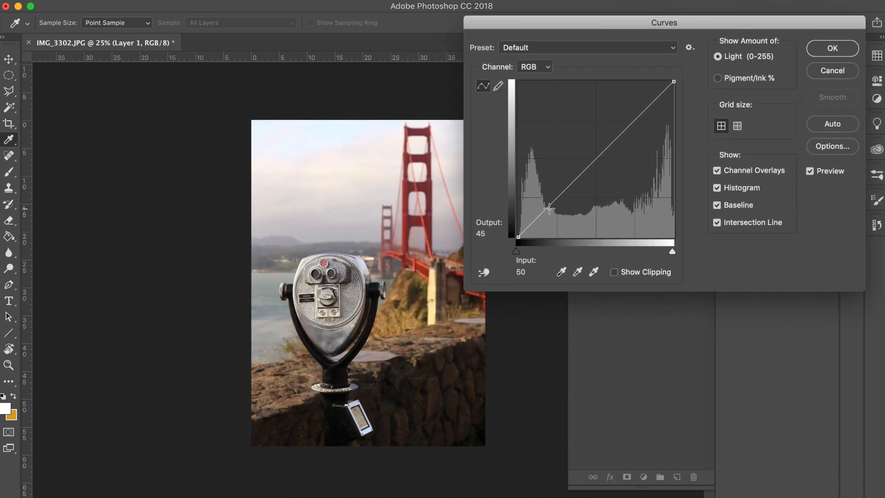
pyautogui.moveTo(551, 204); pyautogui.dragTo(541, 201)
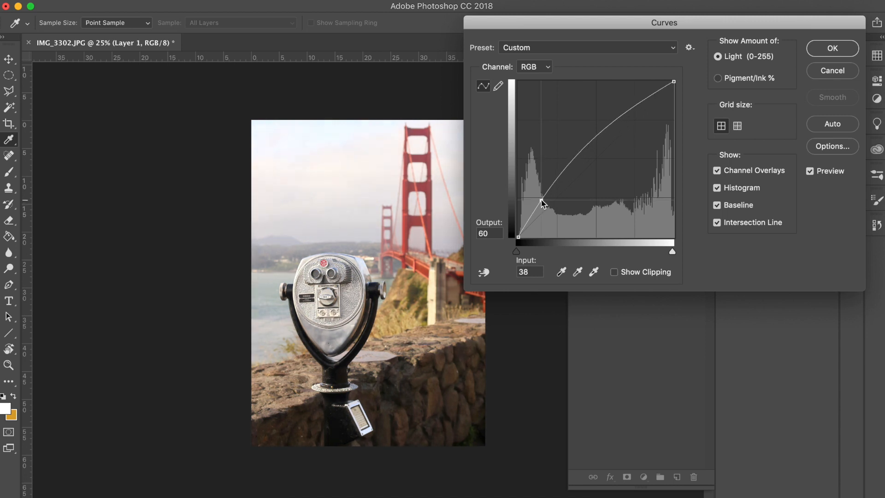
pyautogui.moveTo(614, 123); pyautogui.dragTo(603, 114)
pyautogui.moveTo(542, 202); pyautogui.dragTo(542, 201)
pyautogui.moveTo(544, 201); pyautogui.dragTo(552, 201)
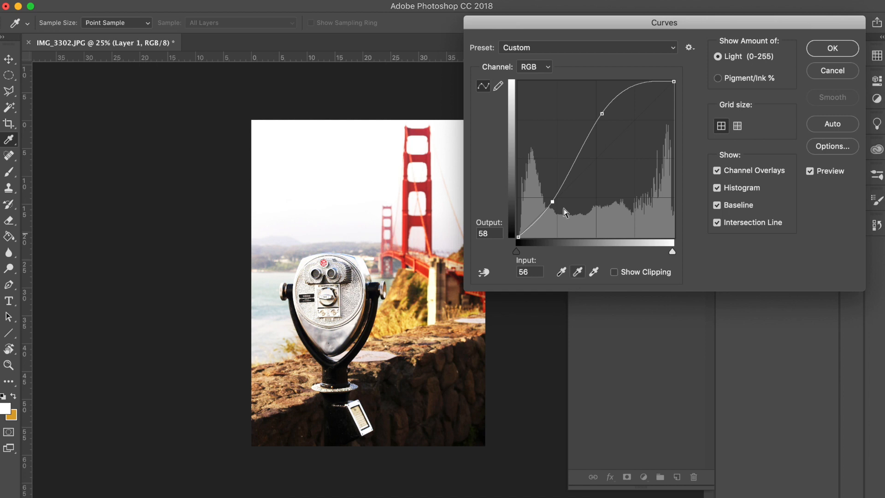
pyautogui.moveTo(552, 201); pyautogui.dragTo(544, 189)
pyautogui.moveTo(602, 113); pyautogui.dragTo(595, 113)
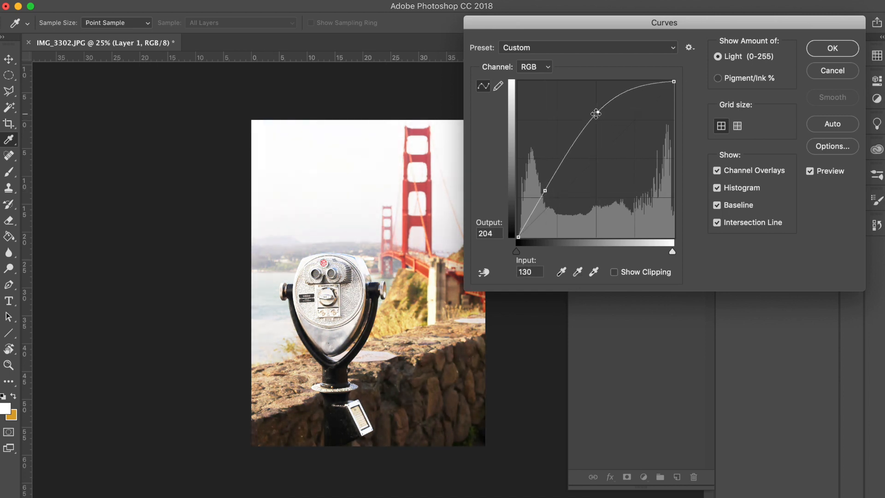
pyautogui.click(848, 49)
# Erase the sky, bridge and water from Layer 1 with a 1400 px soft round eraser, keeping the brightened stone wall
pyautogui.press('c')
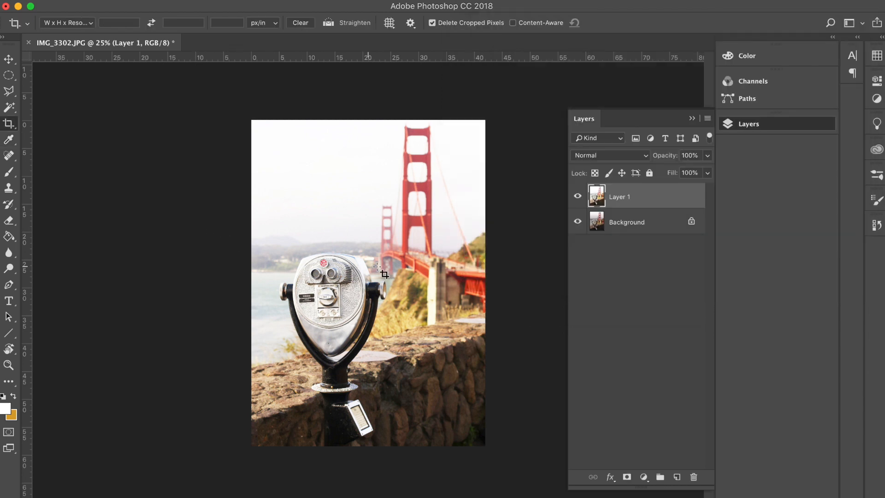
pyautogui.press('e')
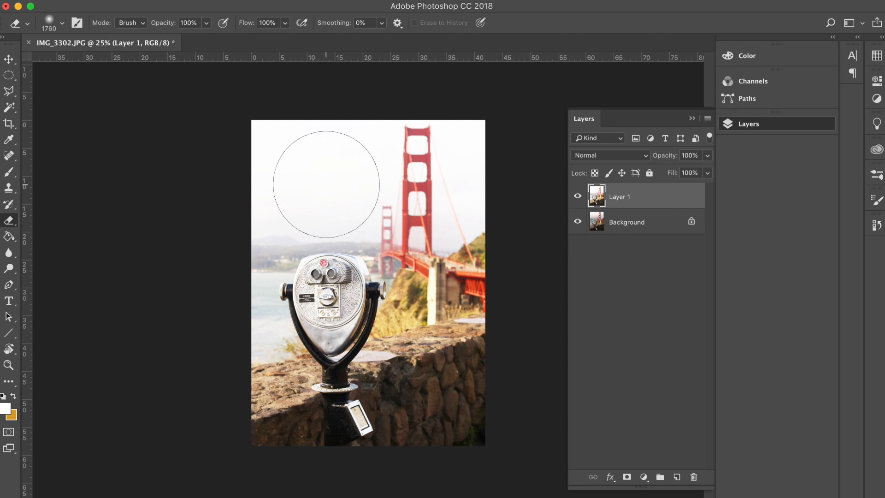
pyautogui.rightClick(325, 183)
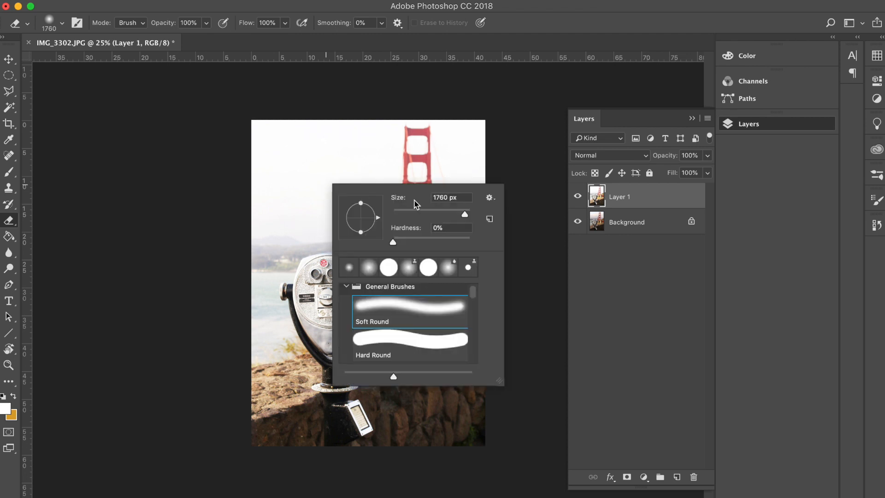
pyautogui.moveTo(468, 216); pyautogui.dragTo(466, 213)
pyautogui.click(437, 131)
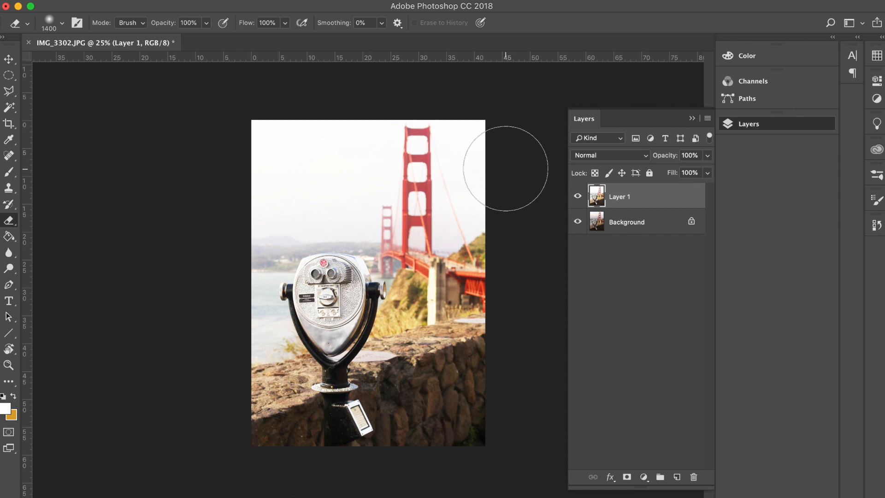
pyautogui.moveTo(494, 279)
pyautogui.mouseDown()
pyautogui.moveTo(431, 295)
pyautogui.moveTo(193, 212)
pyautogui.moveTo(219, 130)
pyautogui.mouseUp()
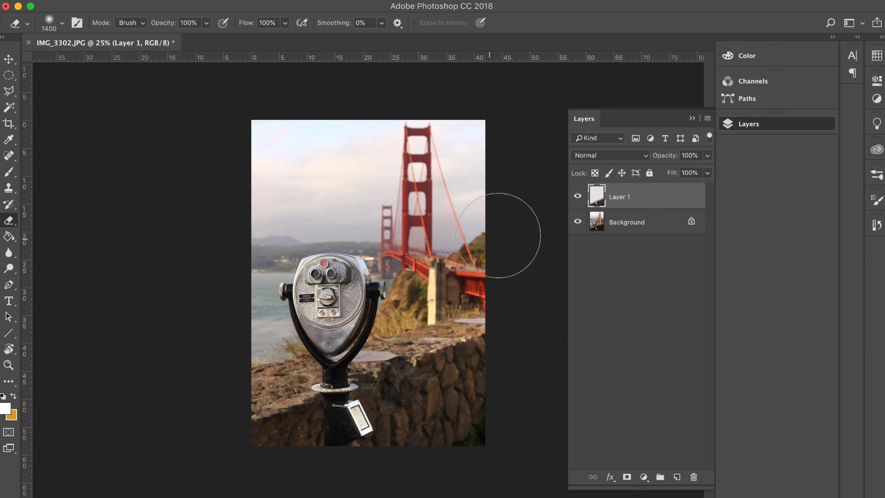
# Toggle Layer 1's visibility to compare the foreground with and without the brightening
pyautogui.click(577, 197)
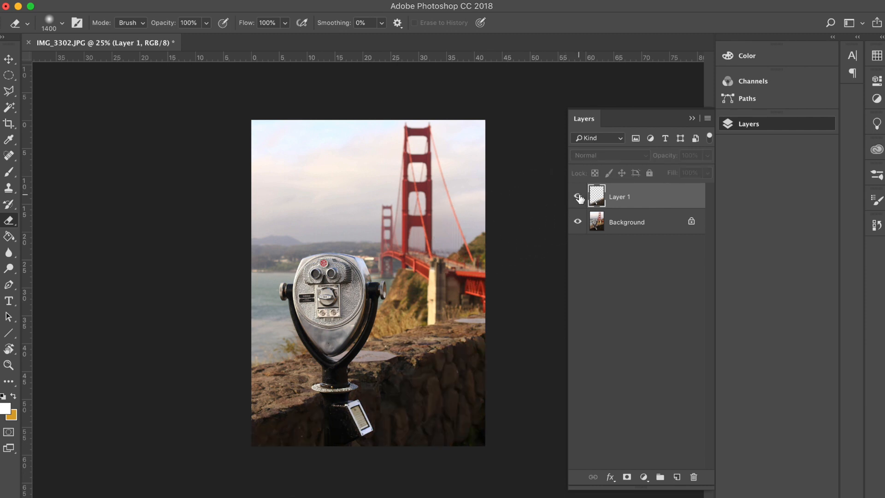
pyautogui.click(579, 197)
pyautogui.click(578, 197)
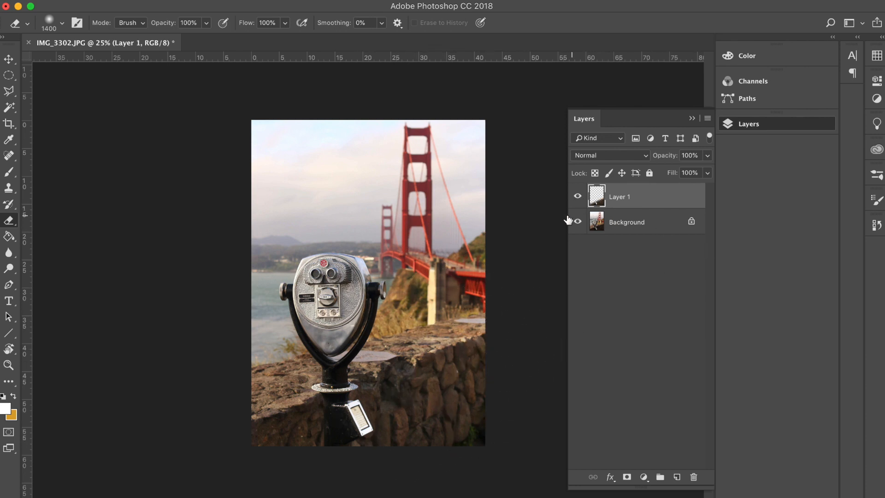
# Duplicate the Background layer and brighten the copy with Curves, lifting the shadows and placing an upper point at input 162, output 190
pyautogui.click(631, 222)
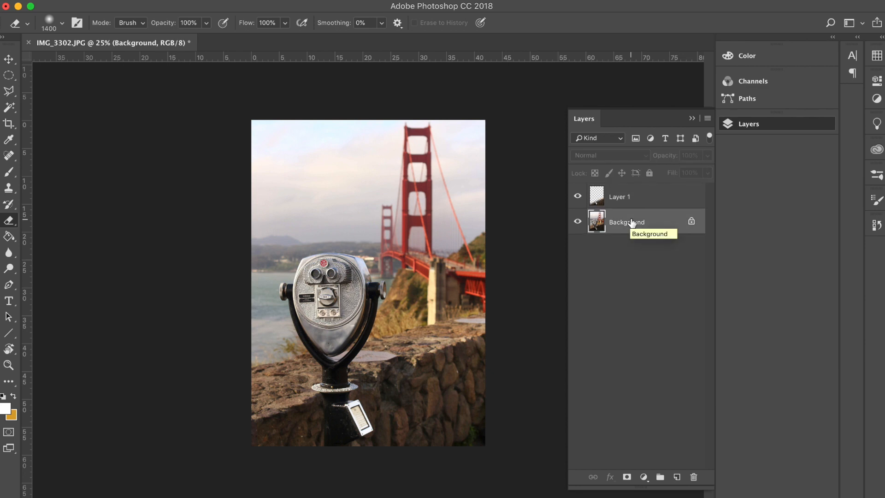
pyautogui.press('super+j')
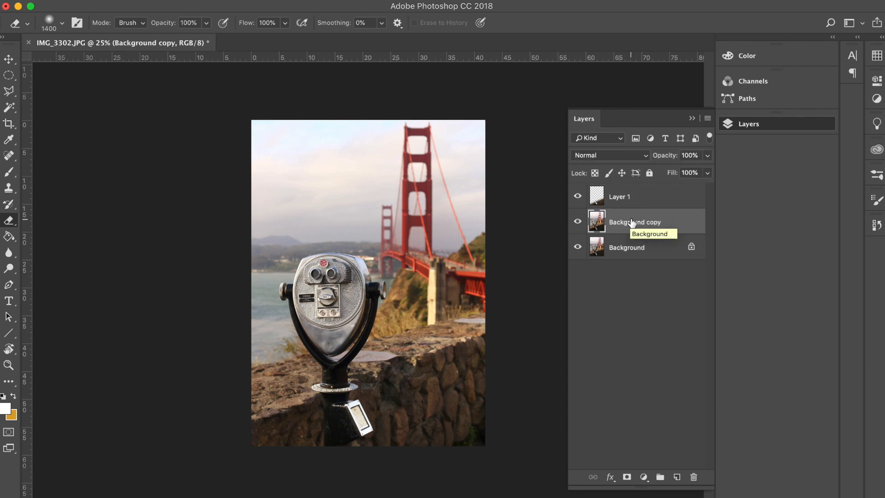
pyautogui.press('super+m')
pyautogui.moveTo(668, 27); pyautogui.dragTo(687, 31)
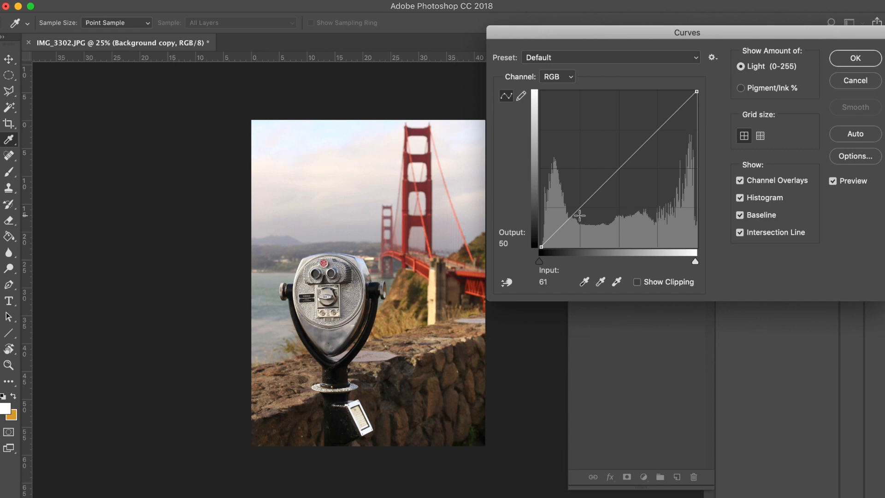
pyautogui.moveTo(576, 213); pyautogui.dragTo(572, 212)
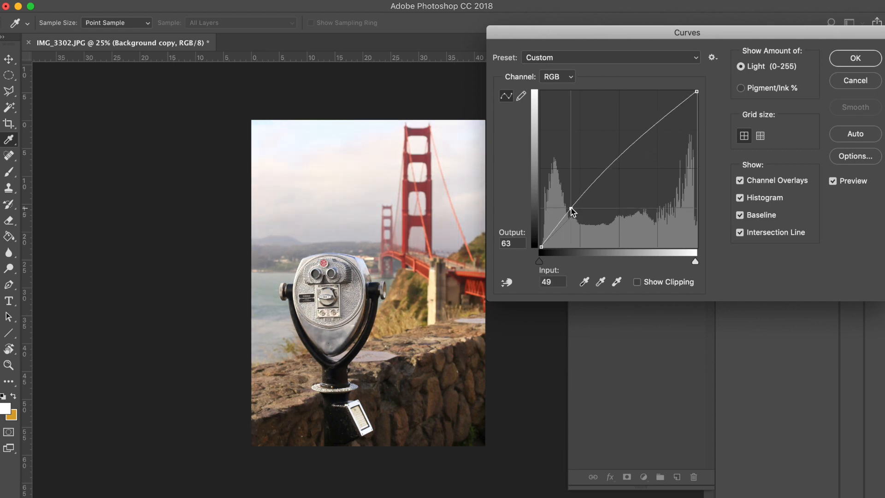
pyautogui.moveTo(642, 132); pyautogui.dragTo(640, 131)
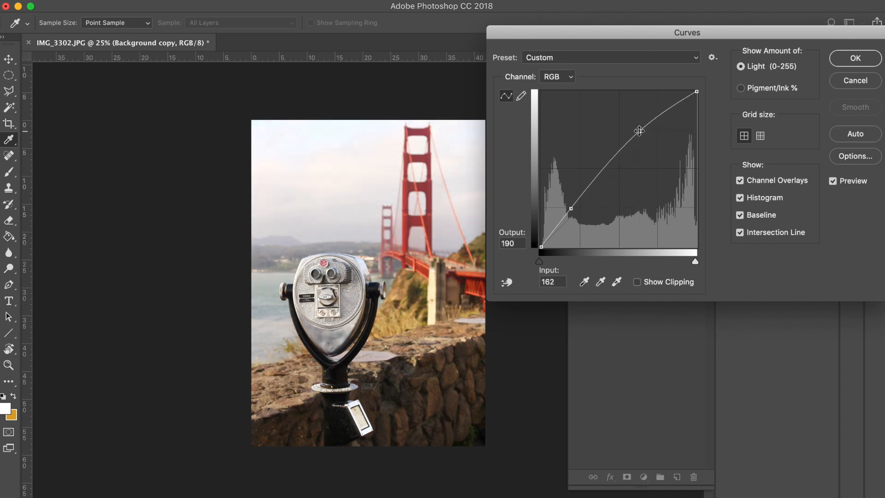
pyautogui.moveTo(569, 210); pyautogui.dragTo(573, 210)
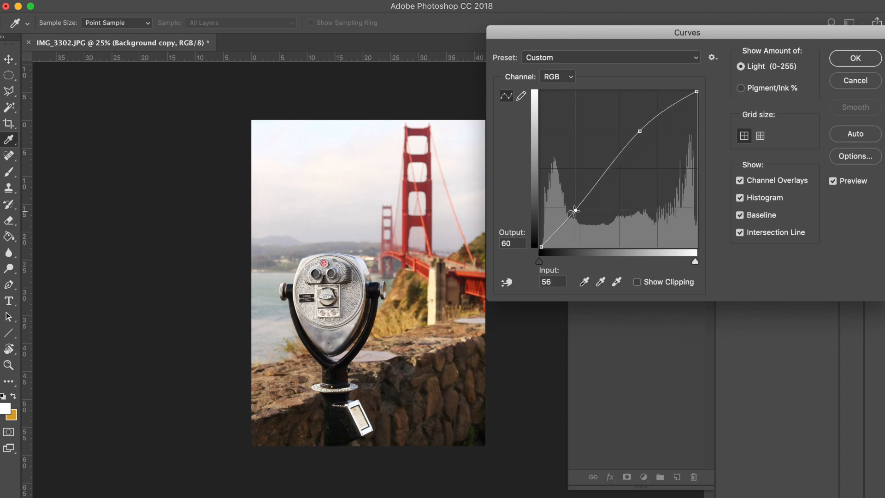
pyautogui.moveTo(574, 211); pyautogui.dragTo(577, 201)
pyautogui.click(849, 62)
# Erase the sky and other unwanted areas from Background copy with the 1400 px eraser and toggle its visibility to compare
pyautogui.press('e')
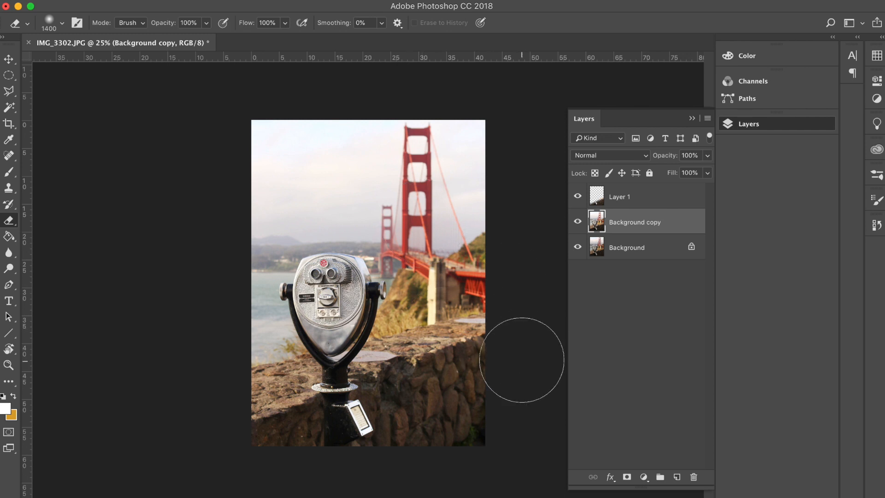
pyautogui.moveTo(481, 351)
pyautogui.mouseDown()
pyautogui.moveTo(399, 378)
pyautogui.moveTo(293, 313)
pyautogui.moveTo(368, 198)
pyautogui.moveTo(212, 122)
pyautogui.mouseUp()
pyautogui.click(577, 222)
pyautogui.click(577, 221)
pyautogui.click(575, 221)
pyautogui.click(574, 221)
pyautogui.click(576, 221)
pyautogui.click(576, 221)
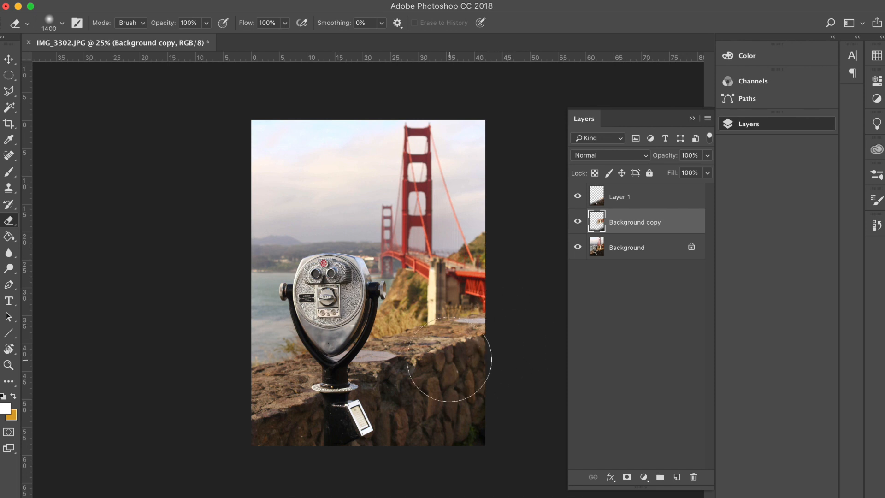
# Duplicate the Background layer and brighten the copy with Curves, lifting the highlights and placing a lower point at input 83, output 94
pyautogui.press('super+j')
pyautogui.press('super+m')
pyautogui.moveTo(587, 200); pyautogui.dragTo(589, 190)
pyautogui.moveTo(639, 142); pyautogui.dragTo(640, 136)
pyautogui.moveTo(589, 189); pyautogui.dragTo(592, 194)
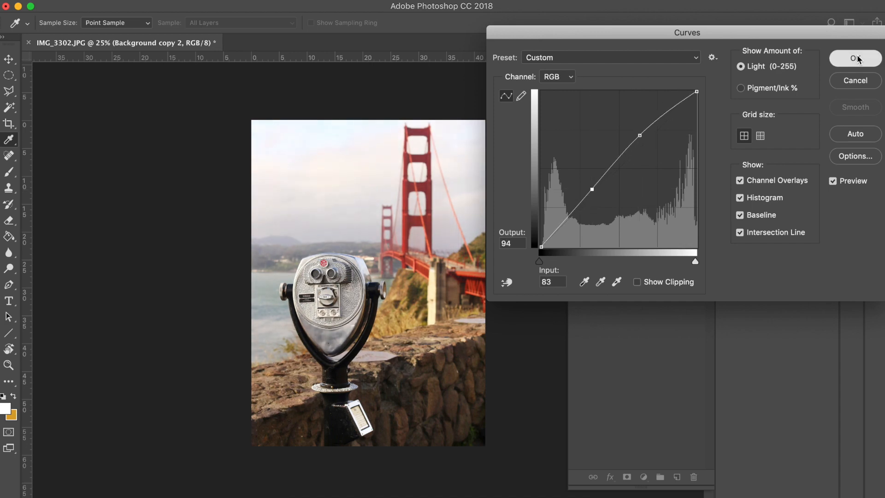
pyautogui.click(855, 57)
# Toggle Background copy 2's visibility to compare the photo with and without its brightening
pyautogui.click(577, 247)
pyautogui.click(577, 247)
pyautogui.click(577, 247)
pyautogui.click(577, 247)
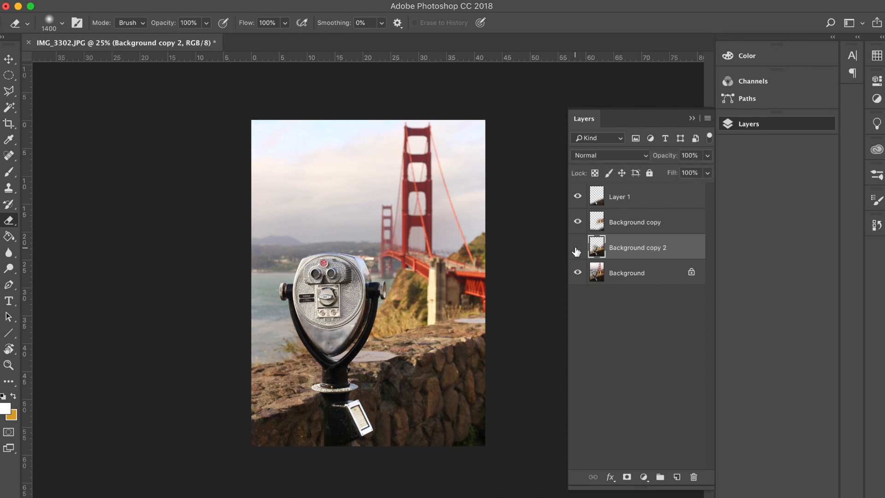
# Duplicate the Background layer and increase the copy's contrast with Curves, raising the highlights and lowering the shadows, and check its visibility
pyautogui.click(636, 276)
pyautogui.press('super+j')
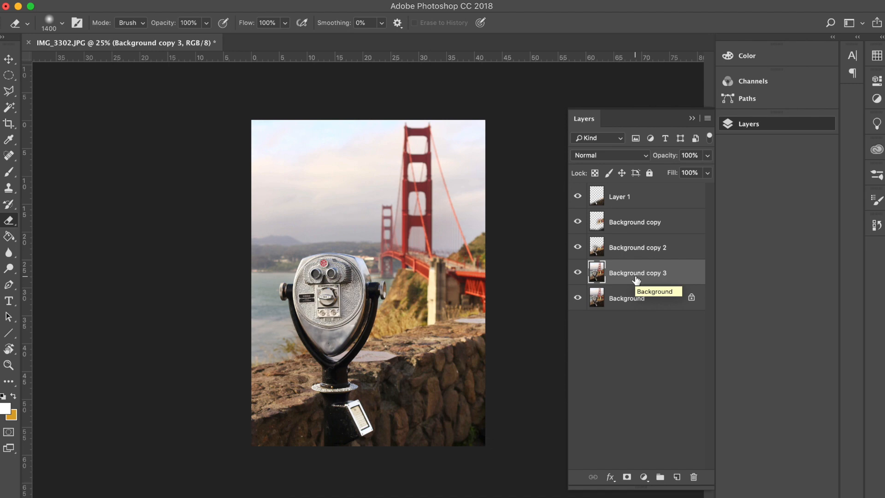
pyautogui.press('super+m')
pyautogui.click(575, 208)
pyautogui.click(633, 146)
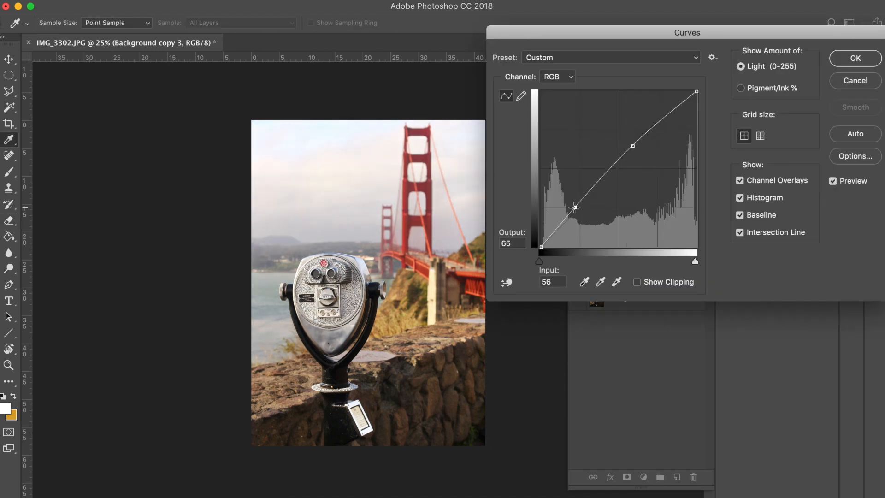
pyautogui.moveTo(575, 207); pyautogui.dragTo(597, 220)
pyautogui.press('Return')
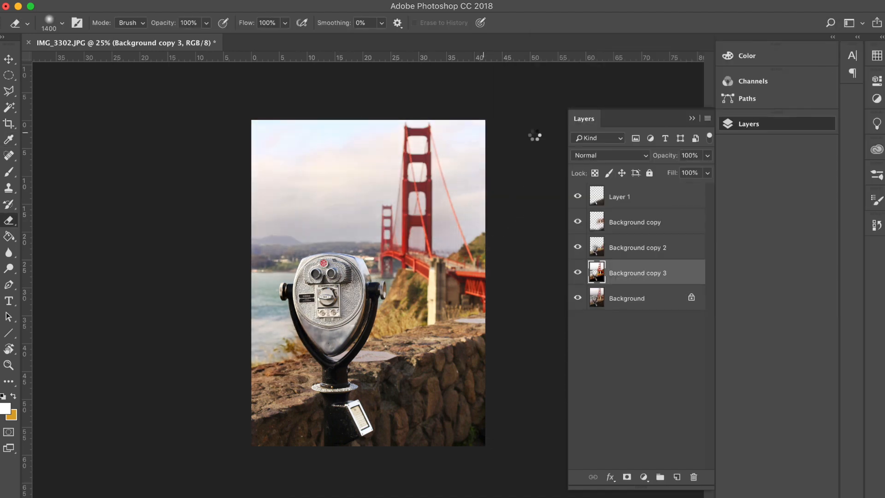
pyautogui.click(577, 273)
# Duplicate the Background layer and brighten the copy with Curves, raising a highlight point strongly and a shadow point moderately, and switch to the Eraser
pyautogui.click(645, 302)
pyautogui.press('super+j')
pyautogui.press('super+m')
pyautogui.moveTo(639, 149); pyautogui.dragTo(641, 136)
pyautogui.moveTo(577, 208); pyautogui.dragTo(576, 203)
pyautogui.moveTo(641, 135); pyautogui.dragTo(640, 132)
pyautogui.press('Return')
pyautogui.press('e')
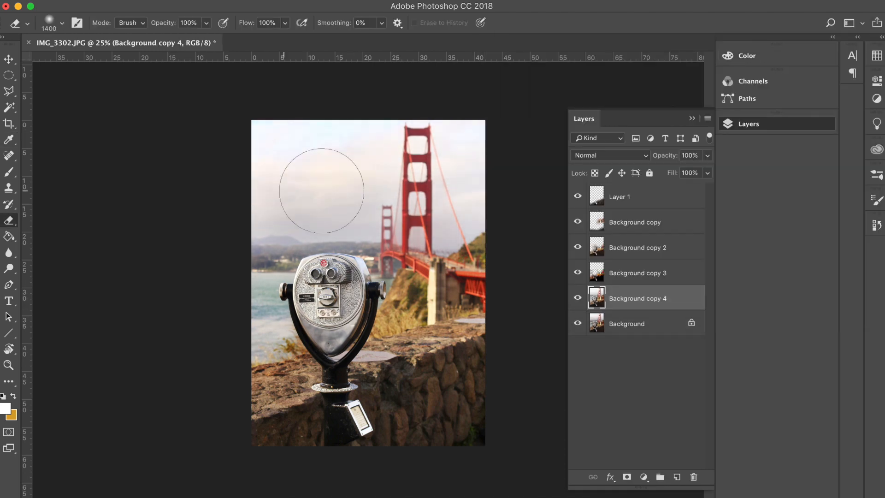
# Toggle Background copy 4's visibility to compare the photo with and without its Curves adjustment
pyautogui.click(578, 298)
pyautogui.click(577, 299)
pyautogui.click(578, 299)
pyautogui.click(578, 298)
# Duplicate the Background layer again and apply Curves to the copy, lifting the shadows strongly and the highlights slightly
pyautogui.click(628, 327)
pyautogui.press('super+j')
pyautogui.press('super+m')
pyautogui.moveTo(581, 207); pyautogui.dragTo(582, 193)
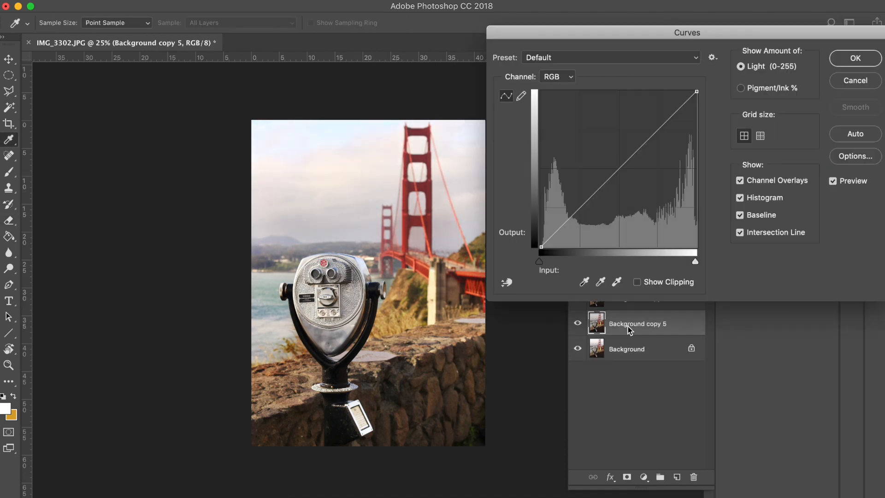
pyautogui.moveTo(638, 138); pyautogui.dragTo(635, 141)
pyautogui.moveTo(581, 193); pyautogui.dragTo(574, 198)
pyautogui.click(853, 59)
# Duplicate the Background layer once more and lift the copy's highlights with Curves, keeping the shadow point near the baseline
pyautogui.click(627, 349)
pyautogui.press('super+j')
pyautogui.press('super+m')
pyautogui.moveTo(631, 136)
pyautogui.mouseDown()
pyautogui.moveTo(646, 145)
pyautogui.moveTo(631, 135)
pyautogui.mouseUp()
pyautogui.moveTo(574, 198); pyautogui.dragTo(584, 203)
pyautogui.moveTo(633, 144); pyautogui.dragTo(634, 139)
pyautogui.click(856, 59)
pyautogui.press('e')
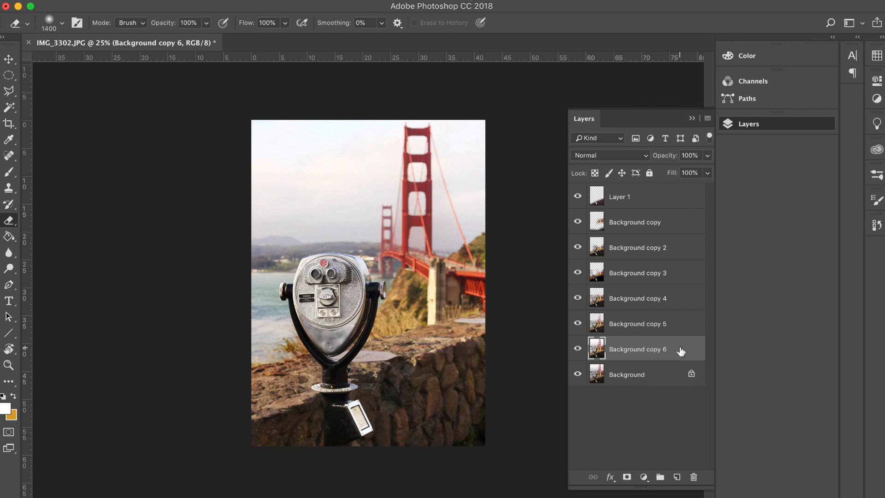
# Group Layer 1 and all six Background copies, and toggle the group's visibility to compare before and after
pyautogui.keyDown('shift'); pyautogui.click(649, 201); pyautogui.keyUp('shift')
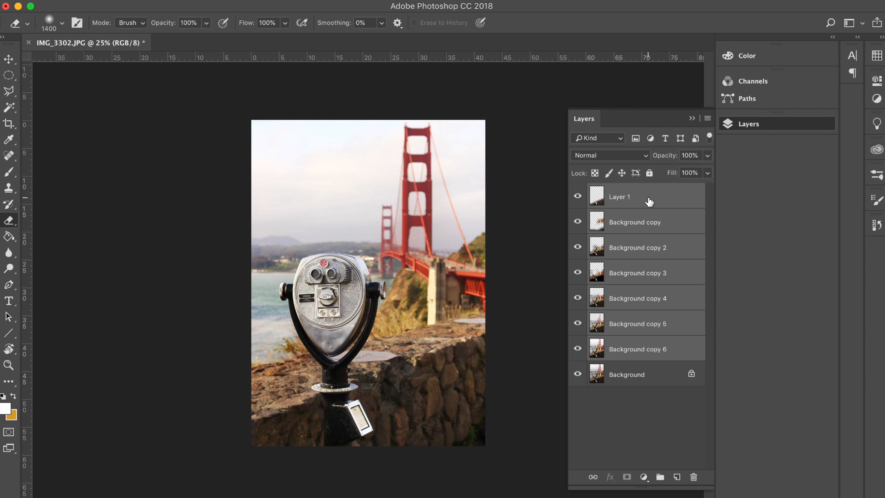
pyautogui.press('super+g')
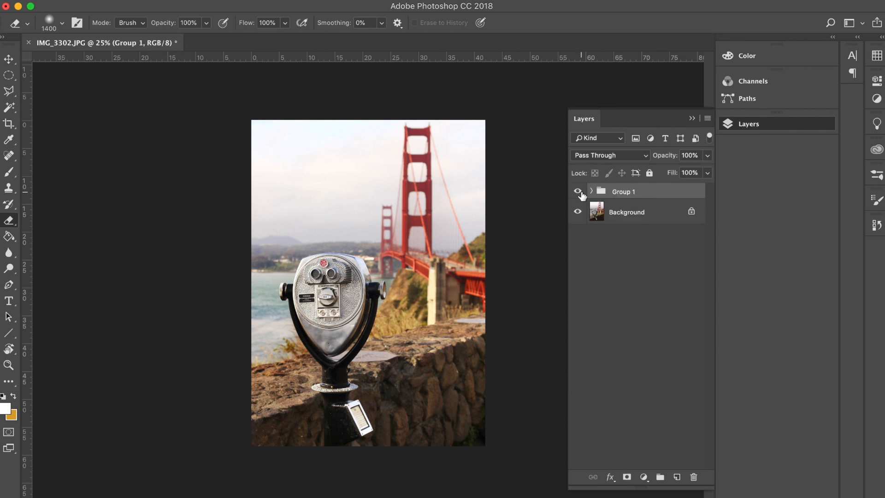
pyautogui.click(578, 192)
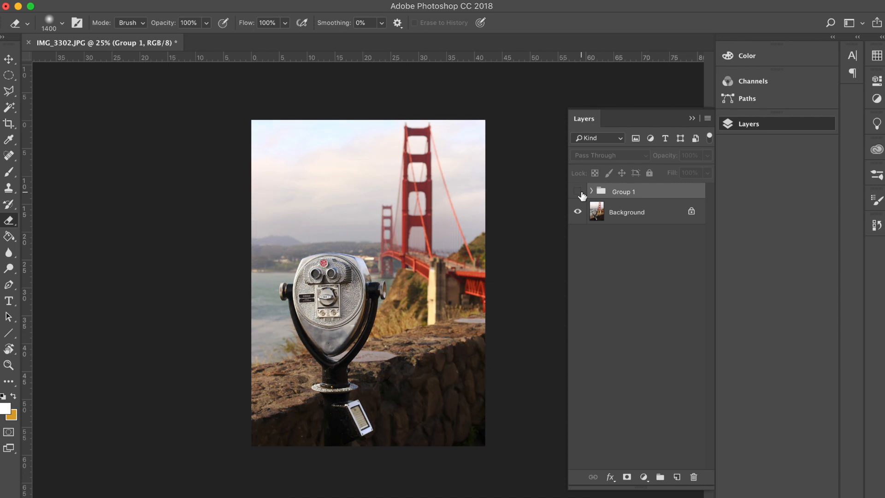
pyautogui.click(577, 191)
pyautogui.click(578, 191)
pyautogui.click(578, 191)
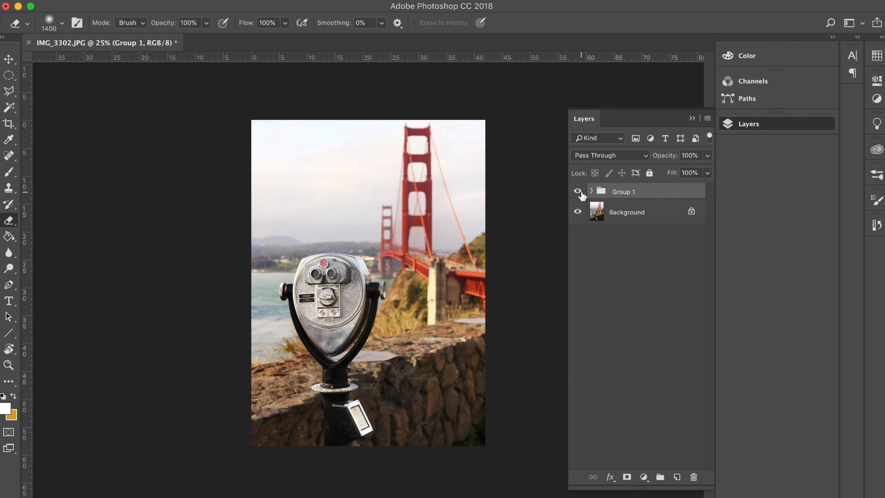
# Duplicate Group 1 and merge the duplicate into a single layer, toggling its visibility to compare with the original
pyautogui.press('super+j')
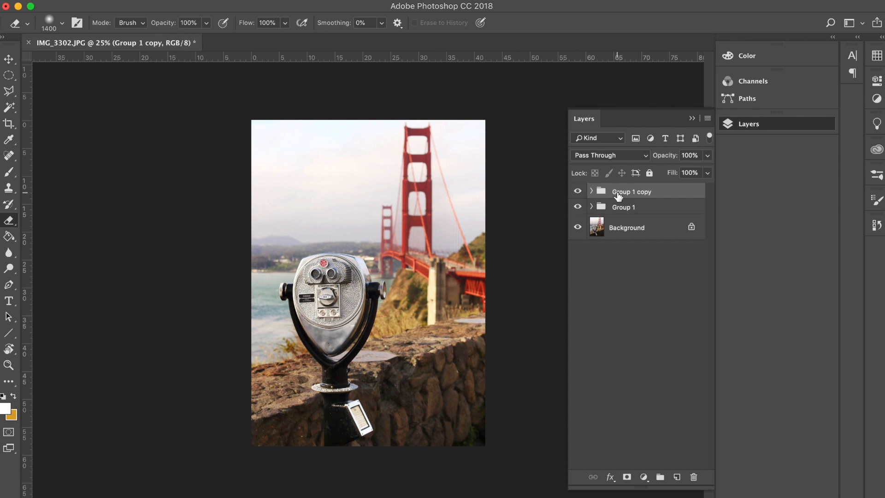
pyautogui.rightClick(619, 196)
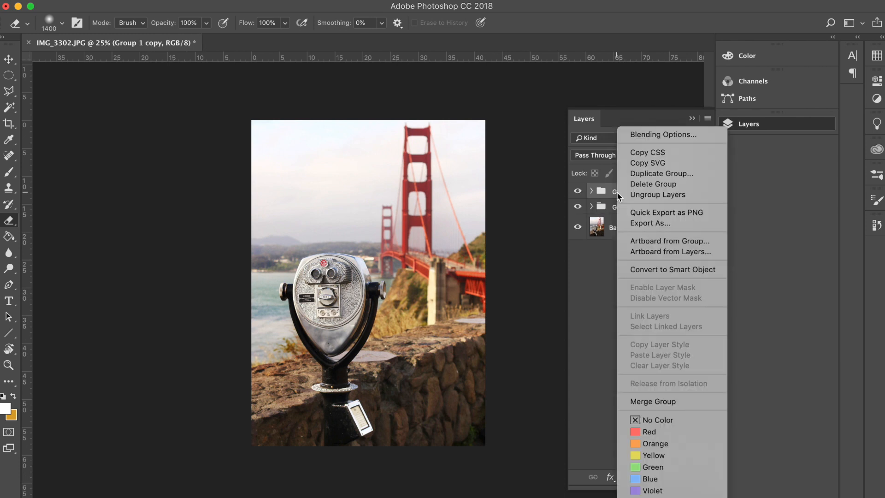
pyautogui.click(667, 401)
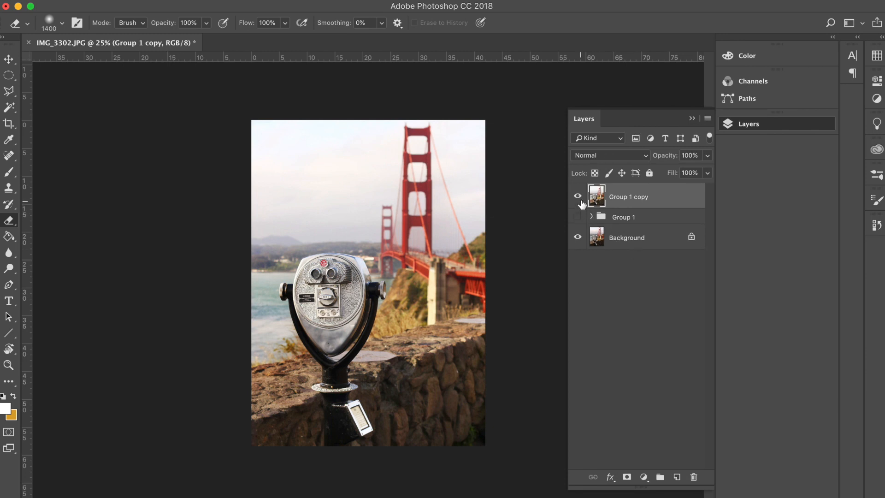
pyautogui.click(577, 198)
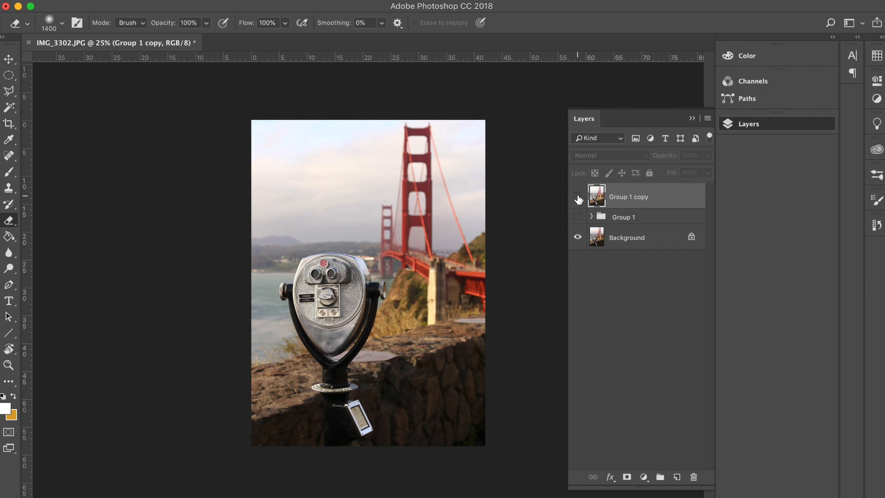
pyautogui.click(577, 197)
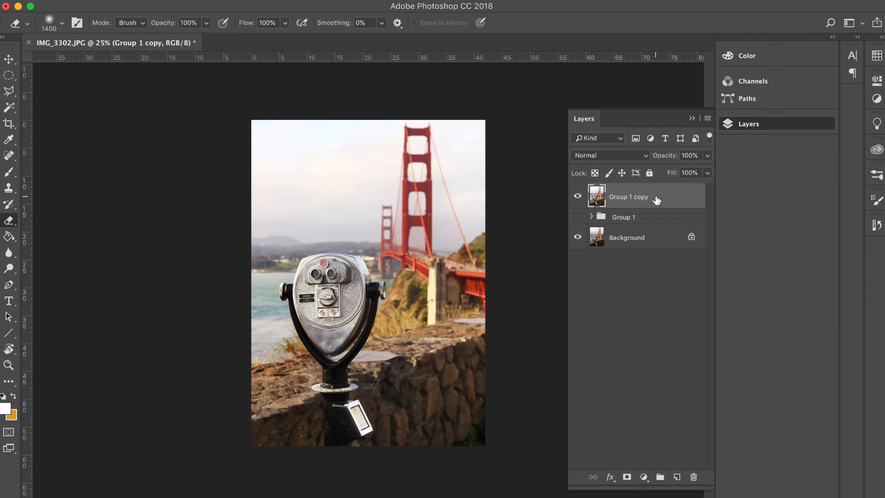
pyautogui.press('super+u')
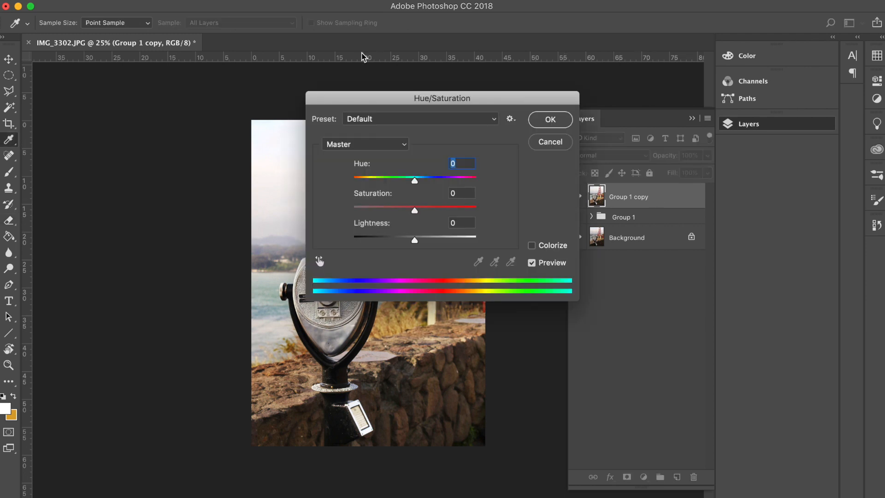
pyautogui.moveTo(430, 101); pyautogui.dragTo(499, 102)
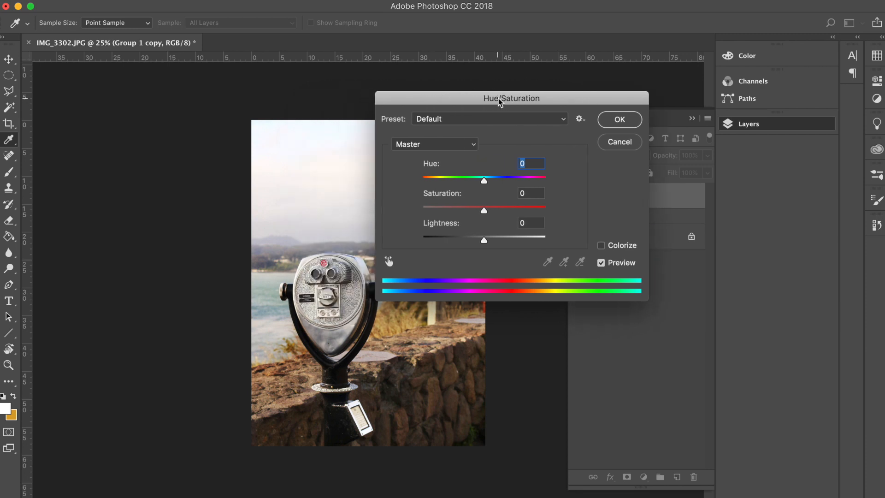
pyautogui.click(610, 142)
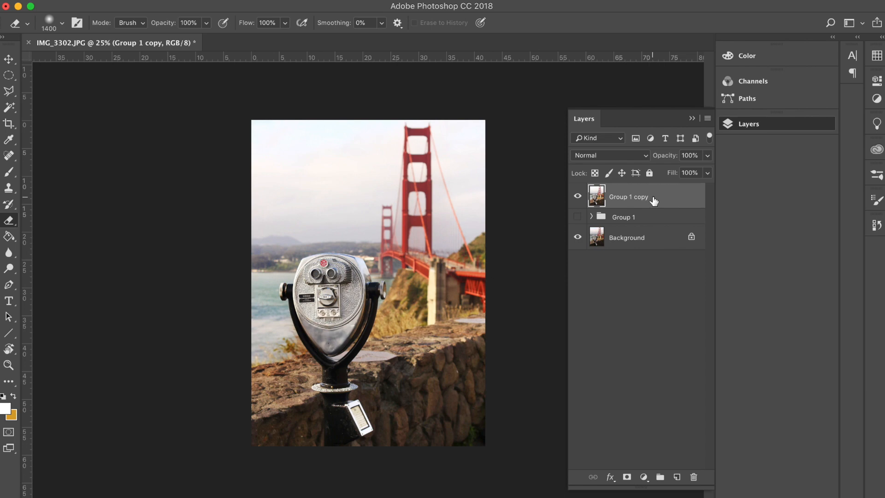
# Duplicate the merged Group 1 copy layer, set the duplicate's saturation to +11 with Hue/Saturation, and switch to the Eraser
pyautogui.press('super+j')
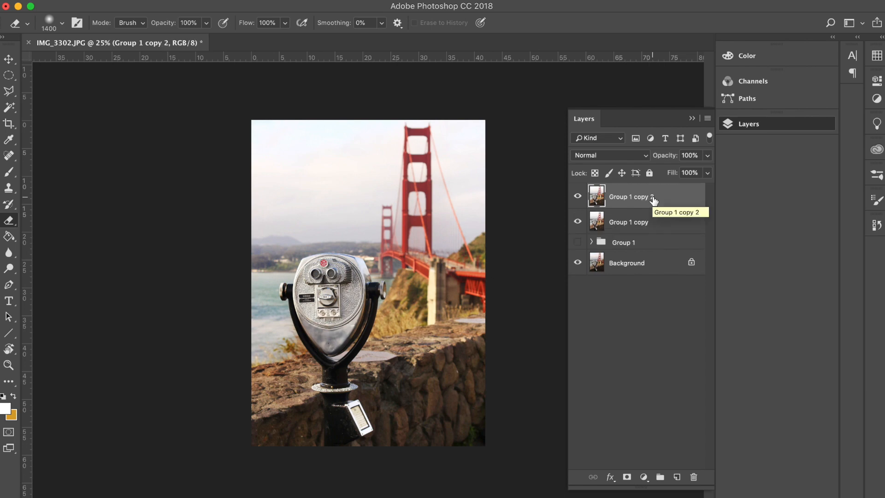
pyautogui.press('super+u')
pyautogui.moveTo(619, 171); pyautogui.dragTo(628, 180)
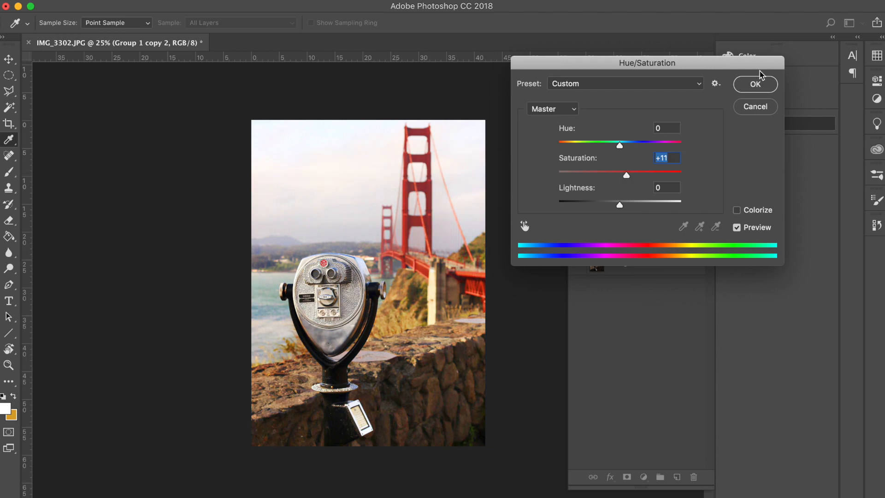
pyautogui.press('Return')
pyautogui.press('e')
# Duplicate Group 1 copy again and raise the new layer's saturation slightly with Hue/Saturation
pyautogui.click(647, 225)
pyautogui.press('super+j')
pyautogui.press('super+u')
pyautogui.moveTo(619, 176); pyautogui.dragTo(627, 176)
pyautogui.press('Return')
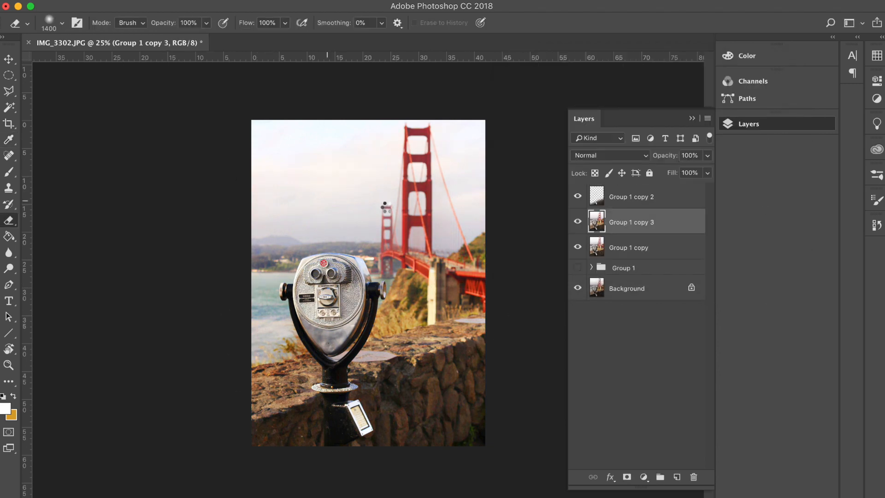
# Create another duplicate of Group 1 copy and boost its saturation more strongly with Hue/Saturation
pyautogui.click(642, 249)
pyautogui.press('super+j')
pyautogui.press('super+u')
pyautogui.moveTo(619, 175); pyautogui.dragTo(632, 176)
pyautogui.click(754, 85)
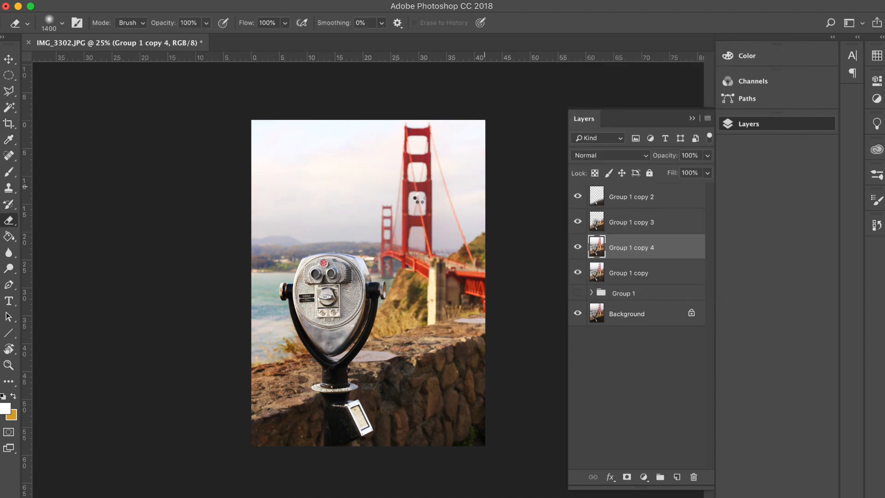
# Add a further duplicate of Group 1 copy with a small Hue/Saturation saturation increase, and switch to the Eraser
pyautogui.click(632, 272)
pyautogui.press('super+j')
pyautogui.press('super+u')
pyautogui.moveTo(619, 175); pyautogui.dragTo(626, 174)
pyautogui.click(755, 85)
pyautogui.press('e')
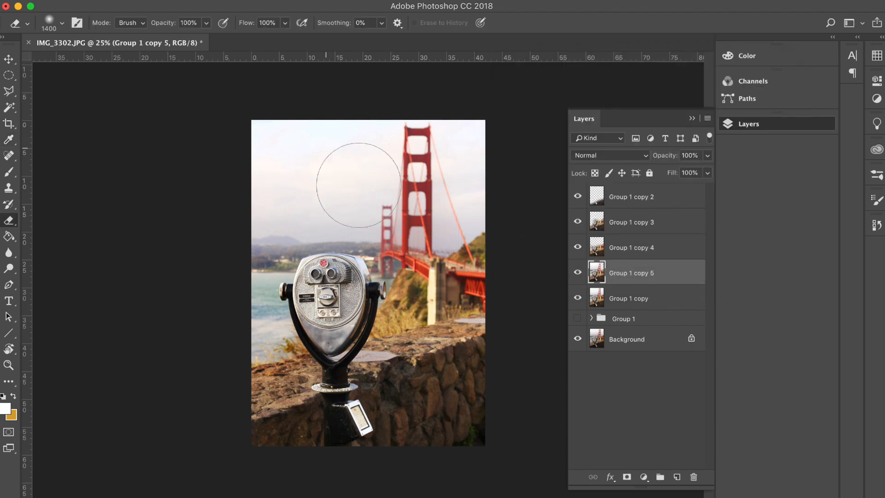
# Duplicate Group 1 copy and lower the new layer's saturation with Hue/Saturation to mute the sky colours
pyautogui.click(635, 302)
pyautogui.press('super+j')
pyautogui.press('super+u')
pyautogui.moveTo(620, 175); pyautogui.dragTo(601, 175)
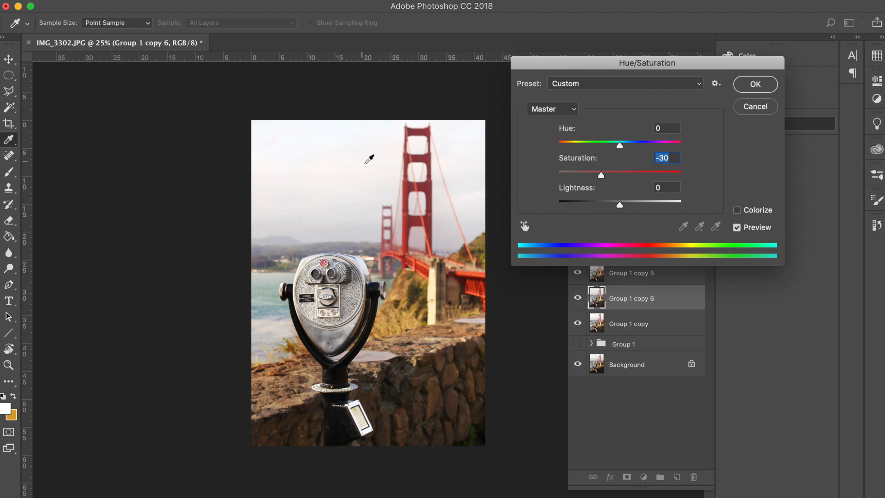
pyautogui.moveTo(601, 176)
pyautogui.mouseDown()
pyautogui.moveTo(666, 177)
pyautogui.moveTo(603, 179)
pyautogui.mouseUp()
pyautogui.click(763, 86)
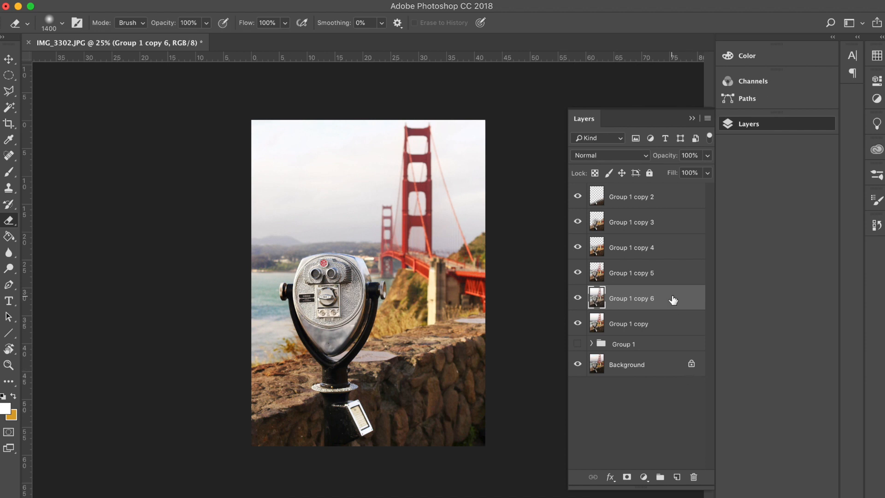
# Group the layers Group 1 copy 2 through Group 1 copy 6 together and compare the photo with that group hidden and shown
pyautogui.keyDown('shift'); pyautogui.click(671, 202); pyautogui.keyUp('shift')
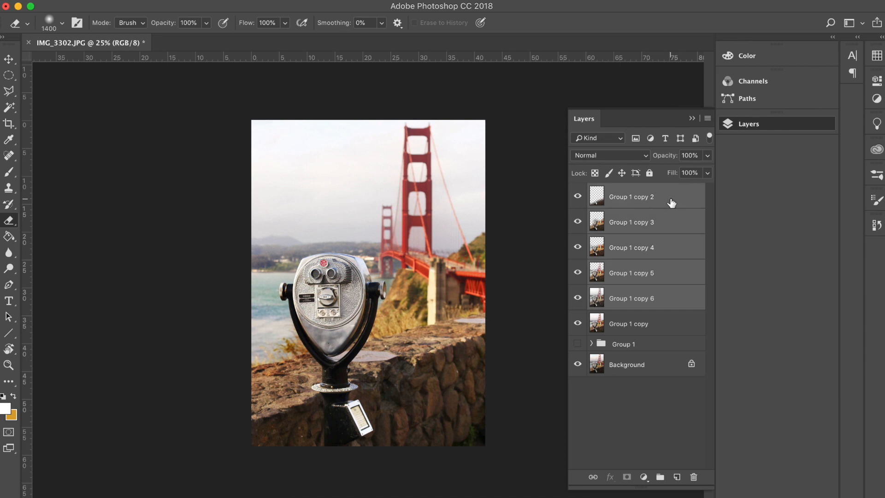
pyautogui.press('super+g')
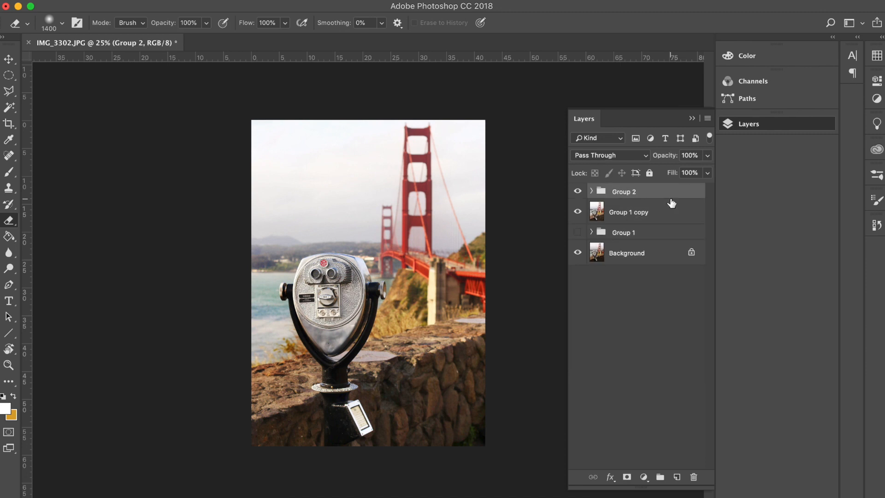
pyautogui.click(578, 192)
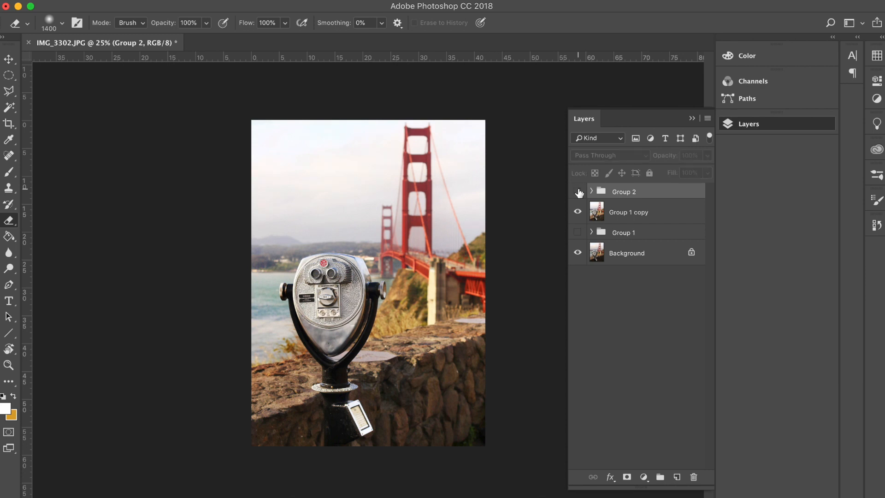
pyautogui.click(578, 192)
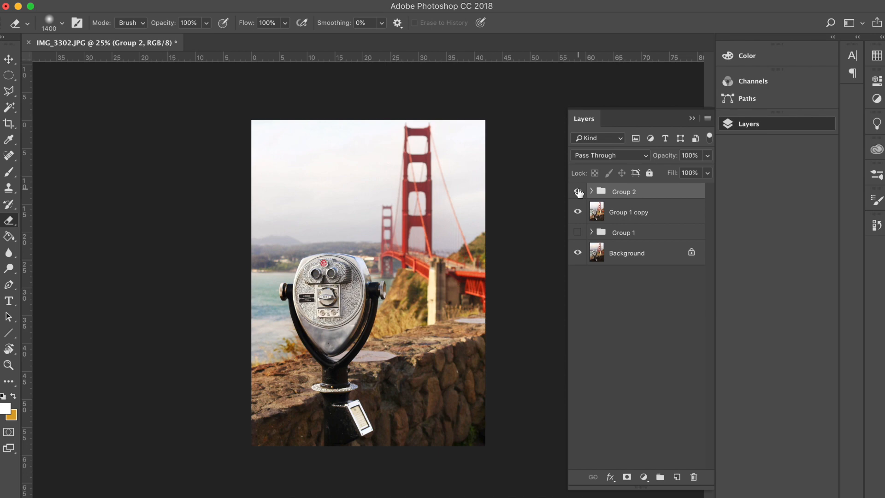
# Examine the bridge and the coin-operated viewer up close with Group 2 hidden and shown
pyautogui.press('z')
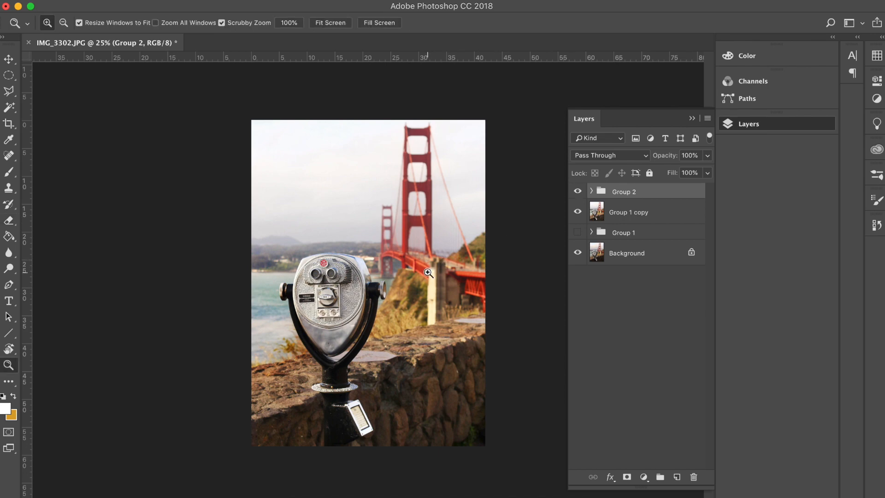
pyautogui.click(421, 271)
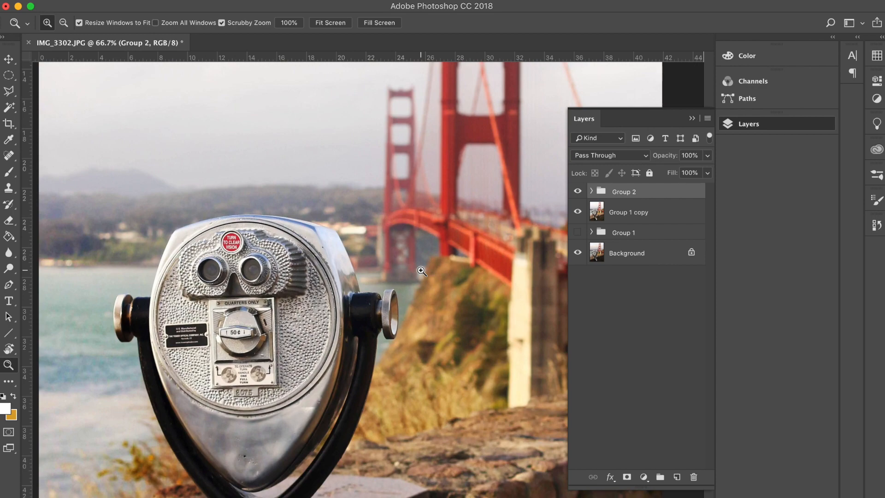
pyautogui.click(421, 271)
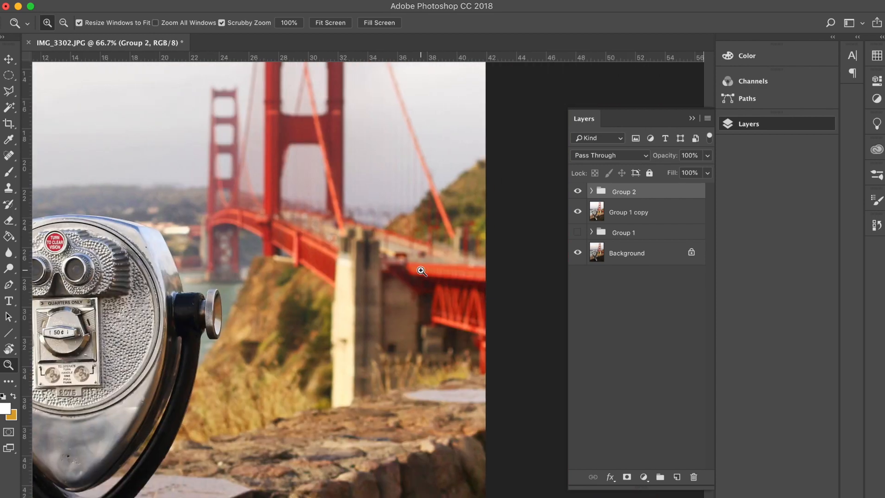
pyautogui.click(383, 275)
pyautogui.moveTo(383, 276); pyautogui.dragTo(421, 243)
pyautogui.click(578, 192)
pyautogui.click(578, 192)
pyautogui.hscroll(-15, 436, 209)
pyautogui.hscroll(5, 437, 210)
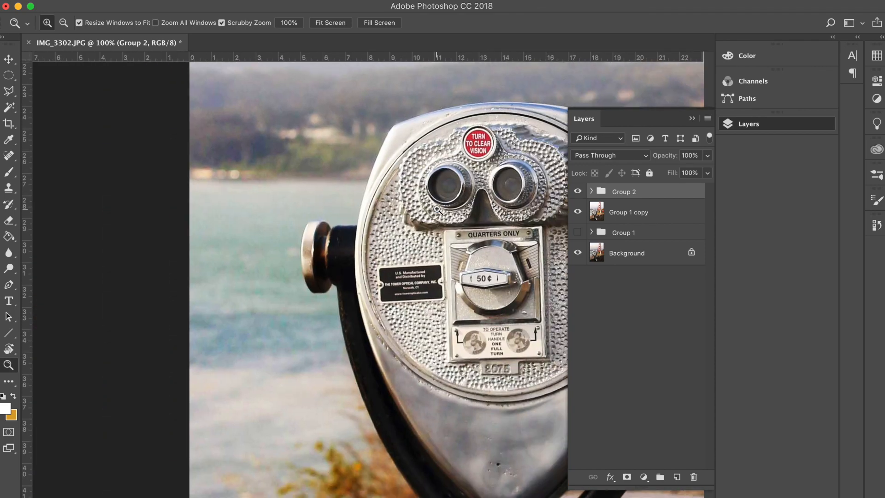
pyautogui.hscroll(1, 437, 210)
pyautogui.click(578, 191)
pyautogui.click(578, 191)
pyautogui.click(578, 191)
pyautogui.click(577, 191)
pyautogui.keyDown('alt'); pyautogui.click(414, 298); pyautogui.keyUp('alt')
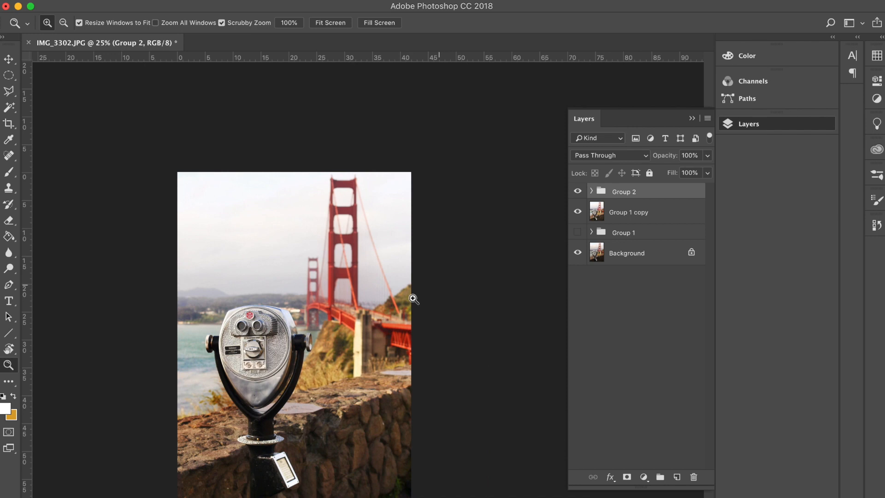
# Hide Group 1 copy, then merge a duplicate of Group 2 into a single layer and compare it with the Background
pyautogui.click(578, 212)
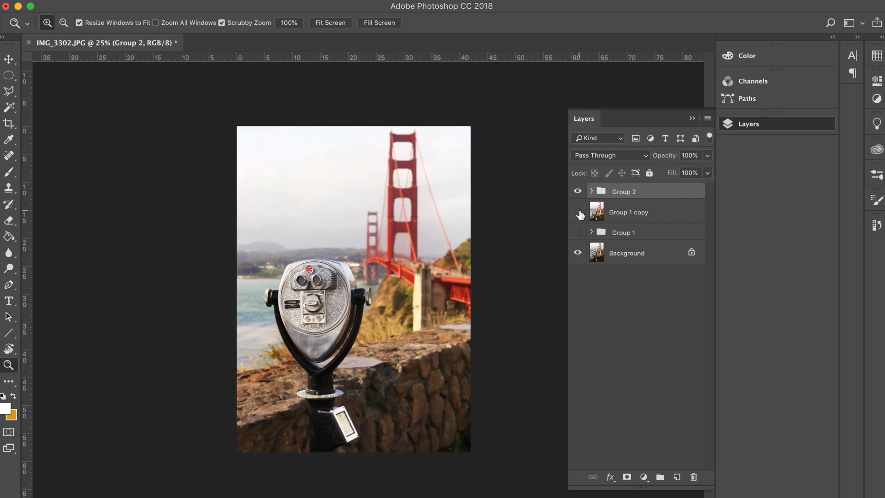
pyautogui.press('super+j')
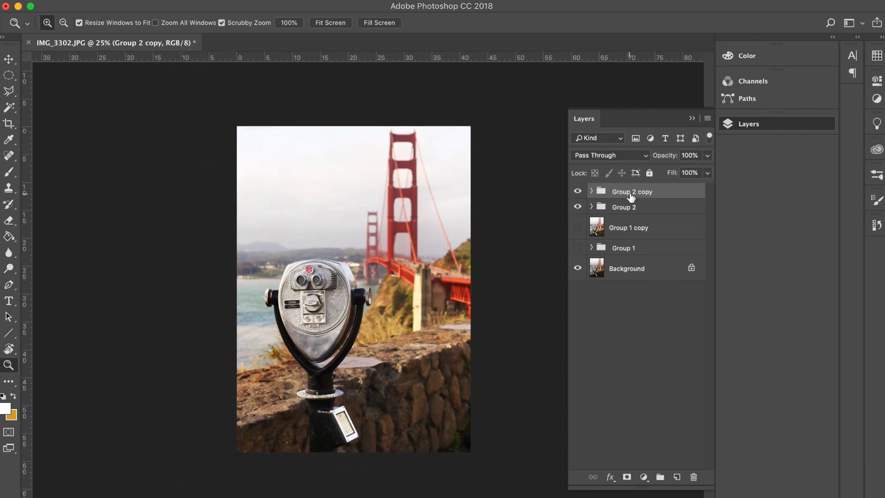
pyautogui.rightClick(630, 196)
pyautogui.click(666, 402)
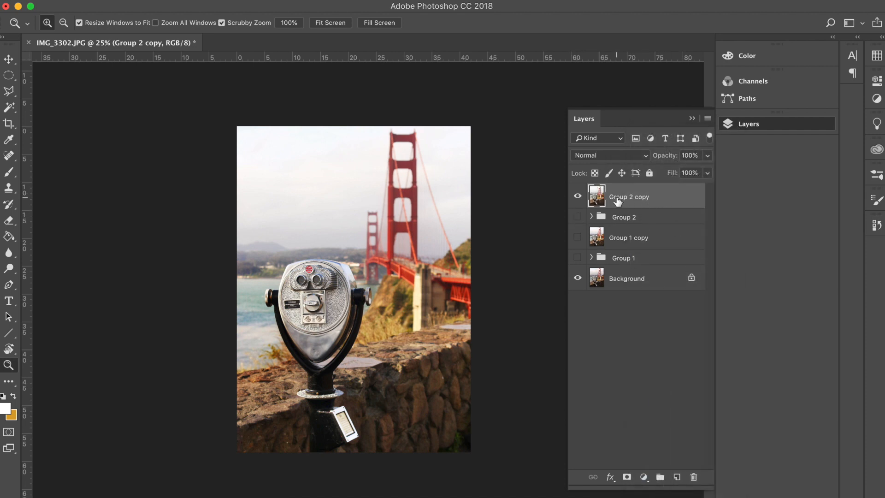
pyautogui.click(577, 197)
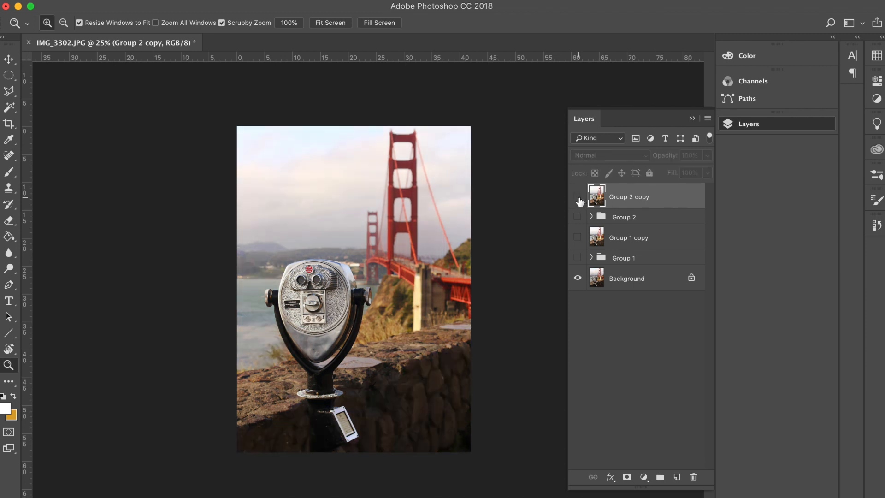
pyautogui.click(577, 198)
pyautogui.click(577, 198)
pyautogui.click(578, 198)
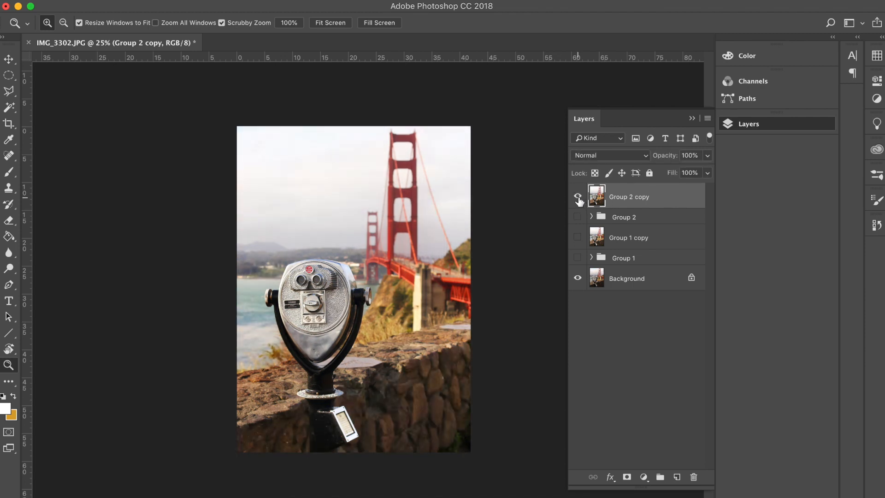
# Add a new empty layer on top and set the foreground colour to orange d99226
pyautogui.click(677, 477)
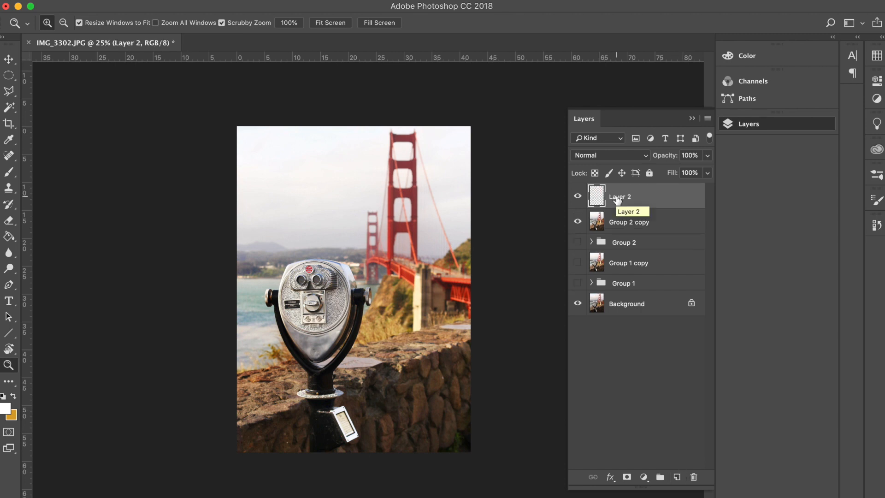
pyautogui.click(7, 409)
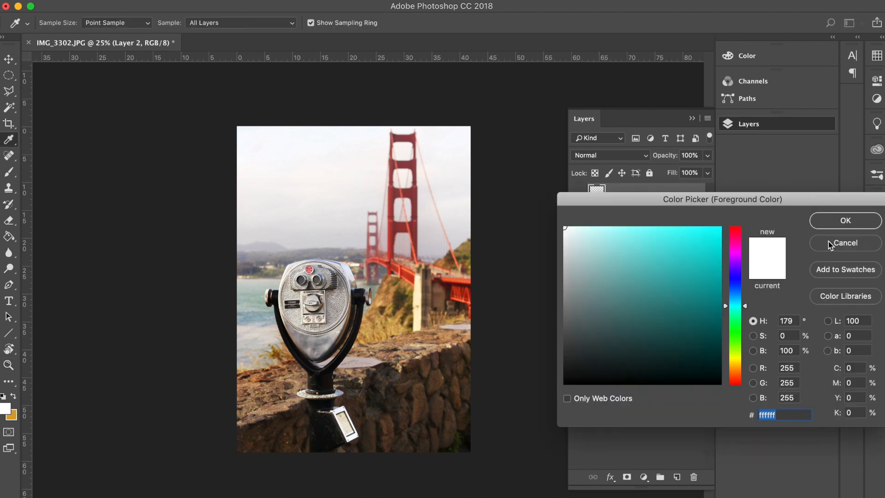
pyautogui.click(830, 244)
pyautogui.click(14, 396)
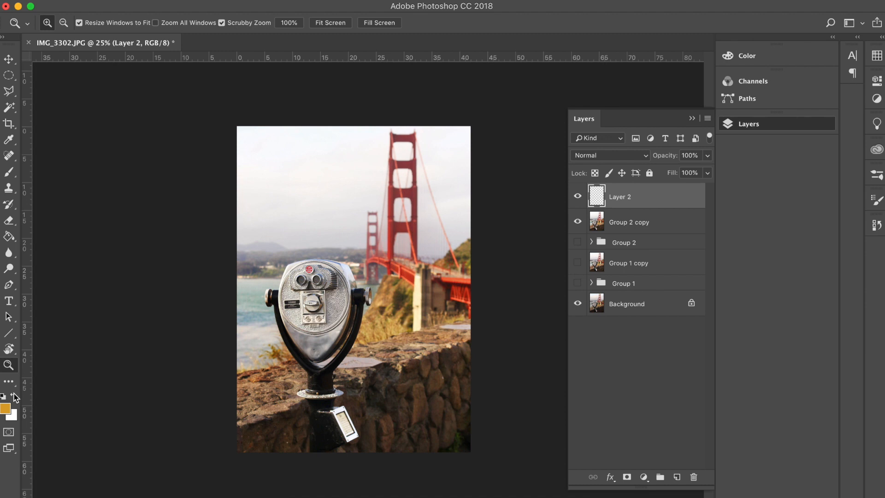
pyautogui.click(6, 409)
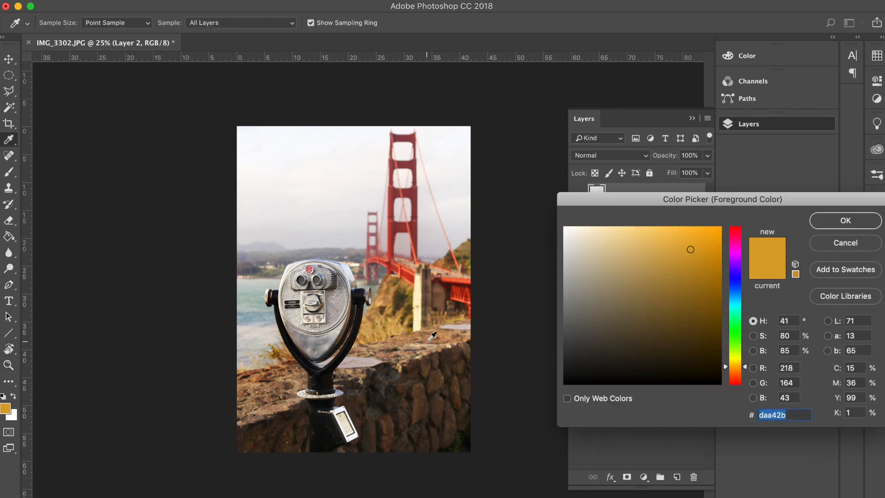
pyautogui.click(377, 312)
pyautogui.moveTo(372, 317); pyautogui.dragTo(403, 320)
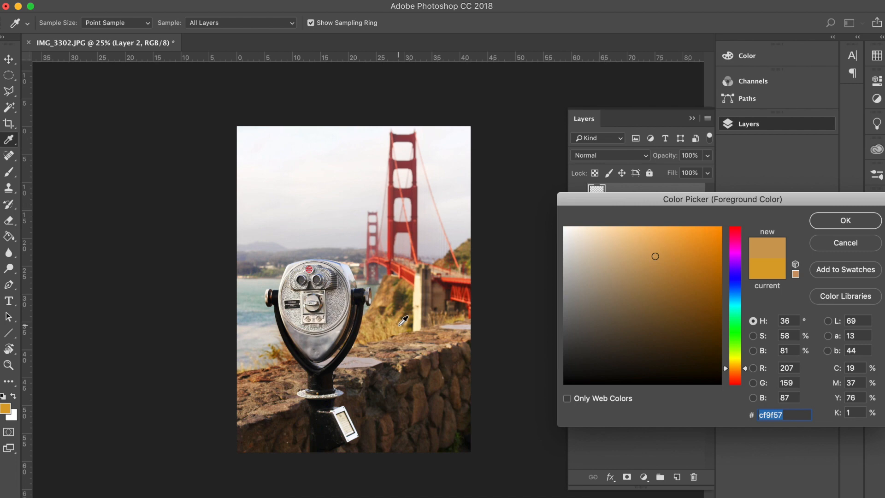
pyautogui.moveTo(579, 248); pyautogui.dragTo(591, 243)
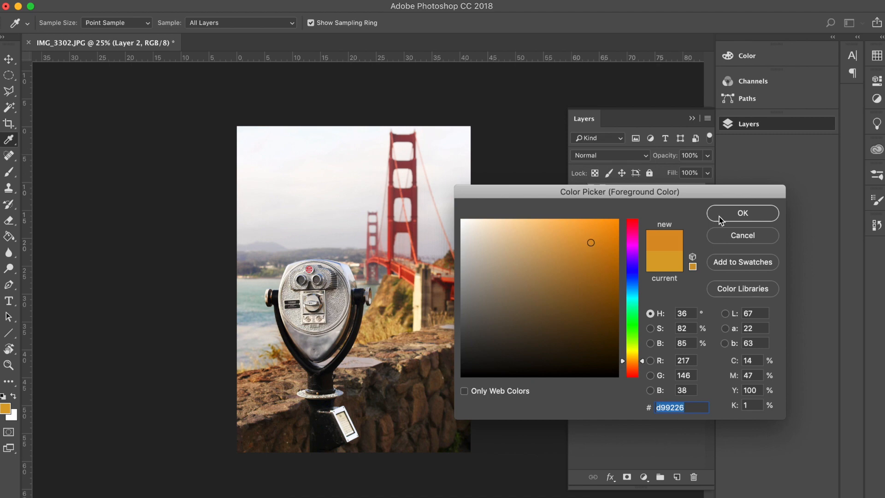
pyautogui.click(719, 217)
# Paint orange over the photo's upper-left sky, water and part of the viewer with a soft 2120 px brush on the new layer
pyautogui.press('z')
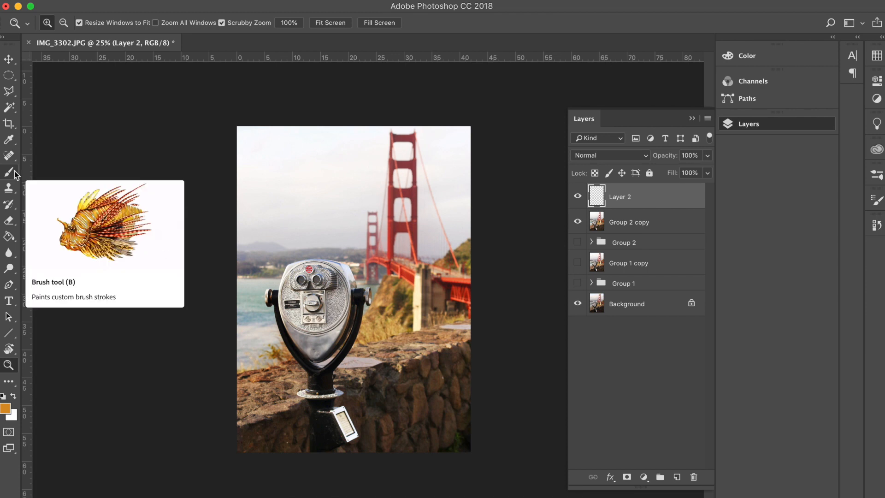
pyautogui.press('b')
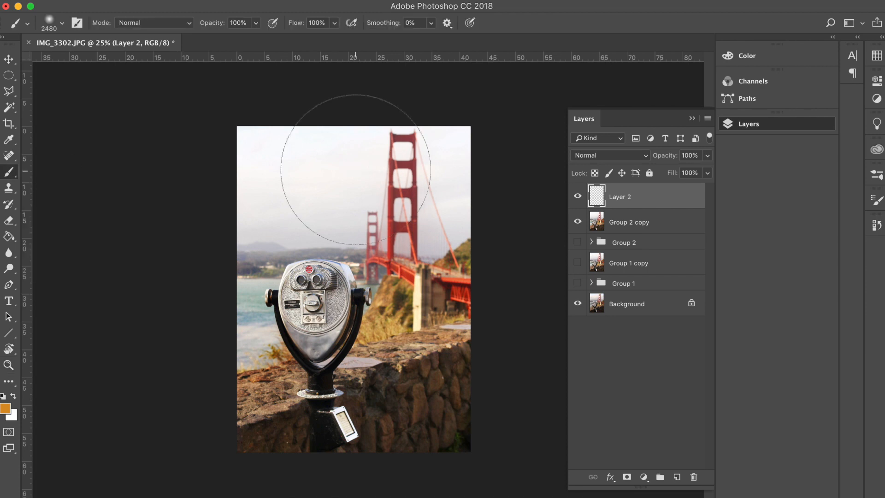
pyautogui.rightClick(322, 204)
pyautogui.moveTo(462, 234); pyautogui.dragTo(465, 237)
pyautogui.click(236, 129)
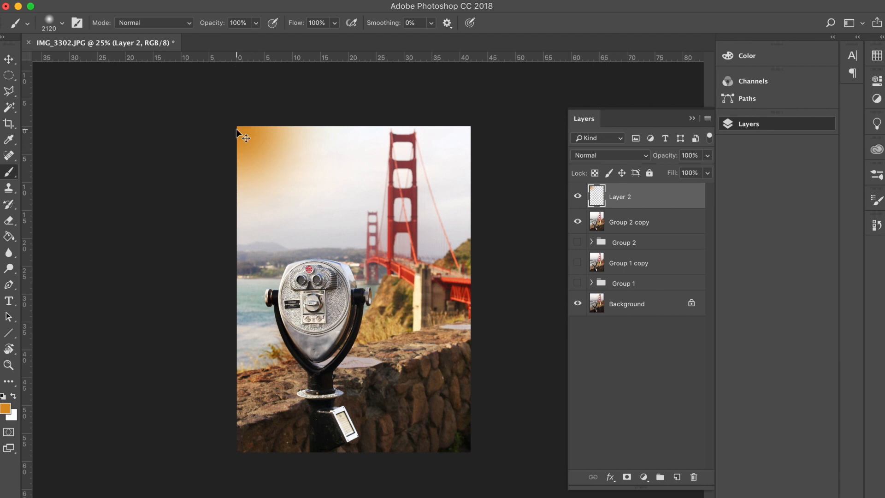
pyautogui.press('super+z')
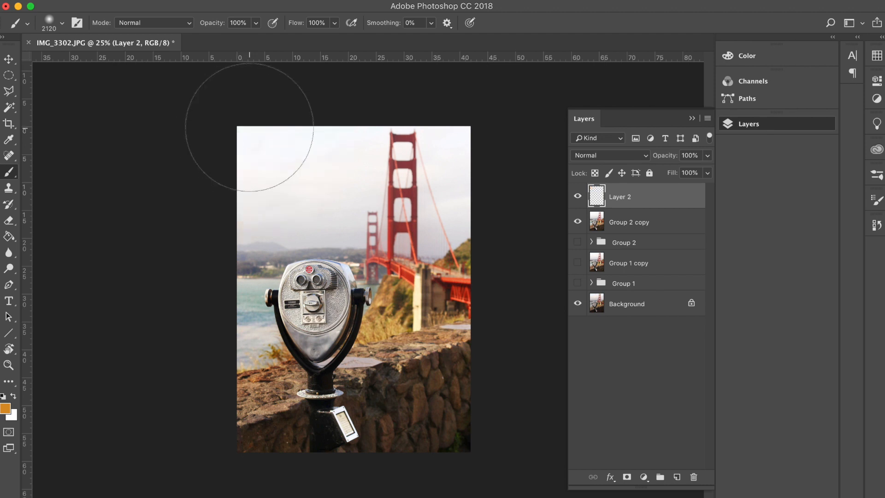
pyautogui.moveTo(266, 129)
pyautogui.mouseDown()
pyautogui.moveTo(261, 109)
pyautogui.moveTo(250, 207)
pyautogui.mouseUp()
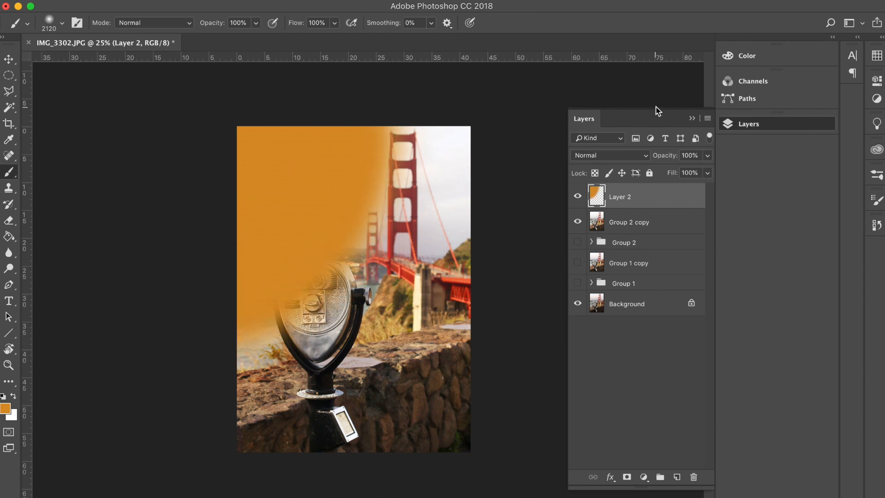
# Set the orange layer's blend mode to Screen and its opacity to 49%
pyautogui.click(623, 156)
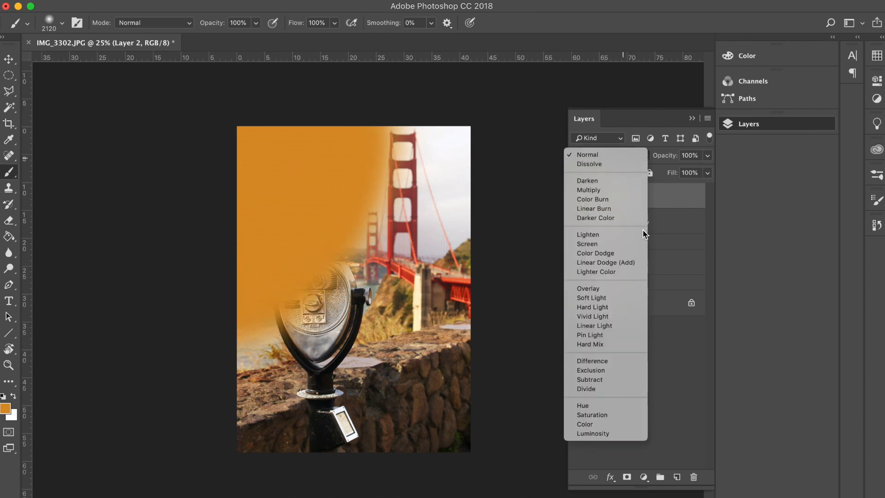
pyautogui.click(635, 245)
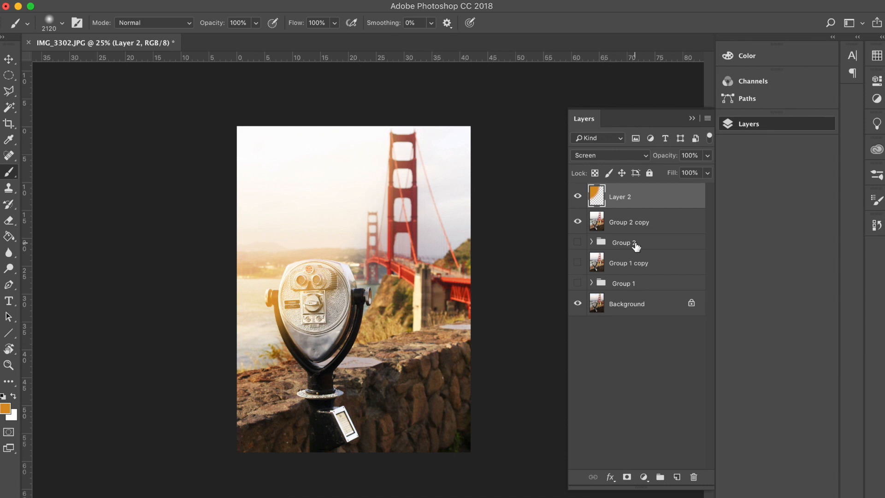
pyautogui.click(707, 154)
pyautogui.moveTo(706, 170); pyautogui.dragTo(676, 174)
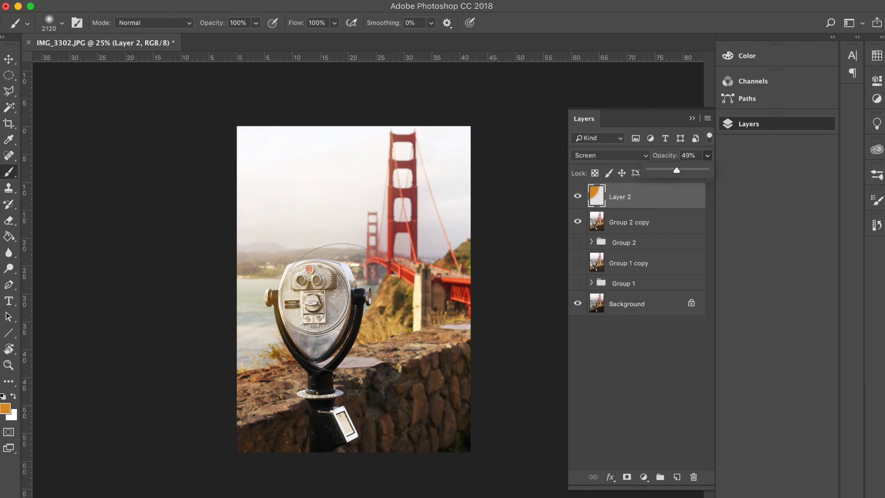
# Erase the orange tint from the viewer's face with a soft 1400 px eraser
pyautogui.press('z')
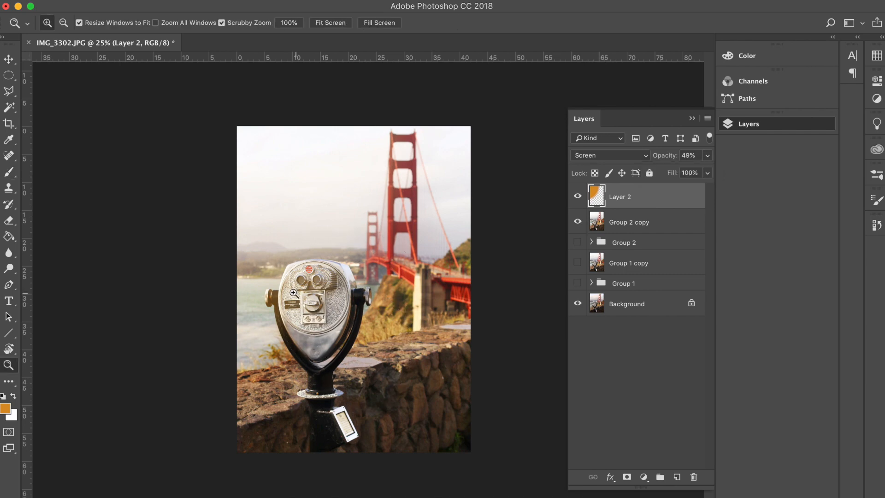
pyautogui.click(331, 295)
pyautogui.click(285, 286)
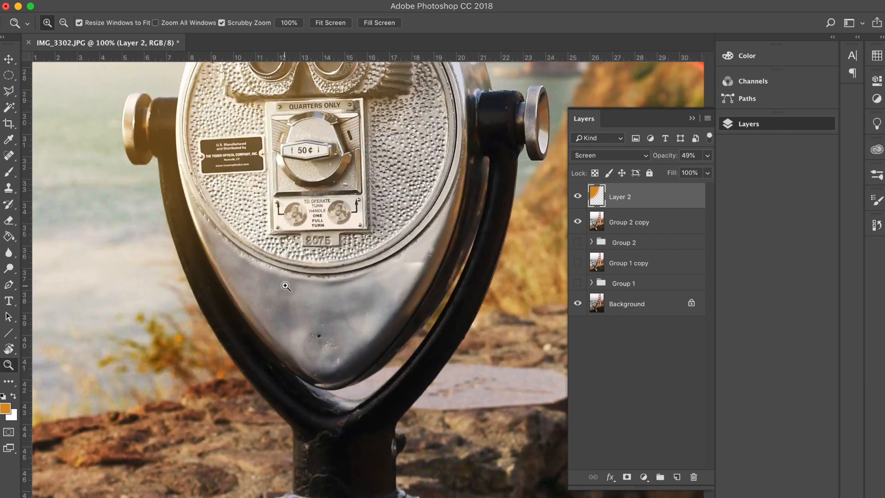
pyautogui.scroll(5, 286, 285)
pyautogui.press('e')
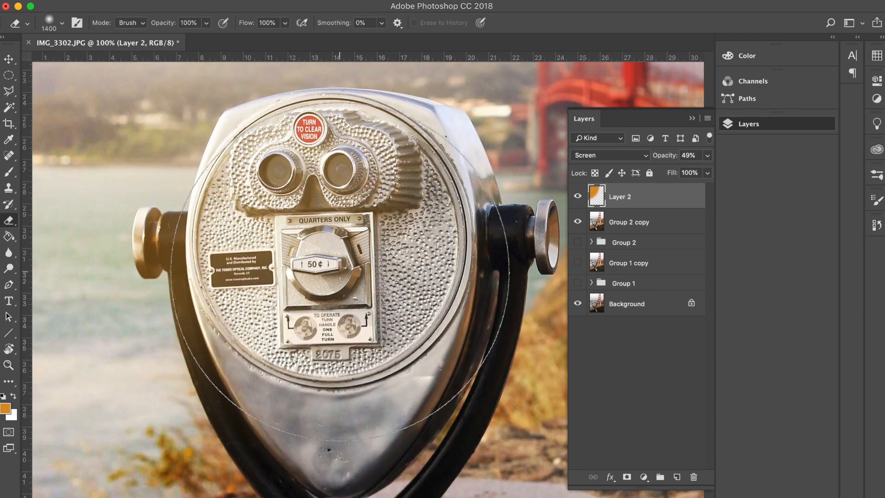
pyautogui.moveTo(339, 268); pyautogui.dragTo(340, 268)
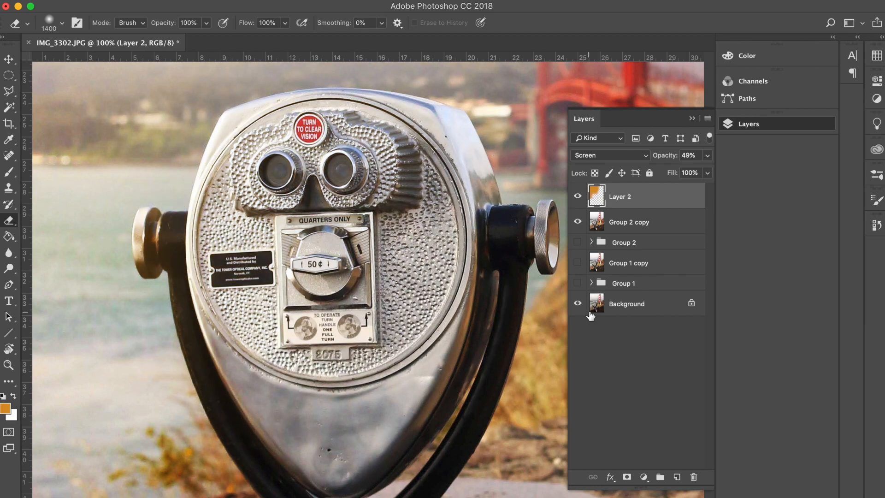
# Examine the whole photo with the orange light layer hidden and shown
pyautogui.press('z')
pyautogui.keyDown('alt'); pyautogui.click(441, 272); pyautogui.keyUp('alt')
pyautogui.keyDown('alt'); pyautogui.click(437, 265); pyautogui.keyUp('alt')
pyautogui.keyDown('alt'); pyautogui.click(437, 264); pyautogui.keyUp('alt')
pyautogui.keyDown('alt'); pyautogui.click(437, 264); pyautogui.keyUp('alt')
pyautogui.click(578, 196)
pyautogui.click(578, 198)
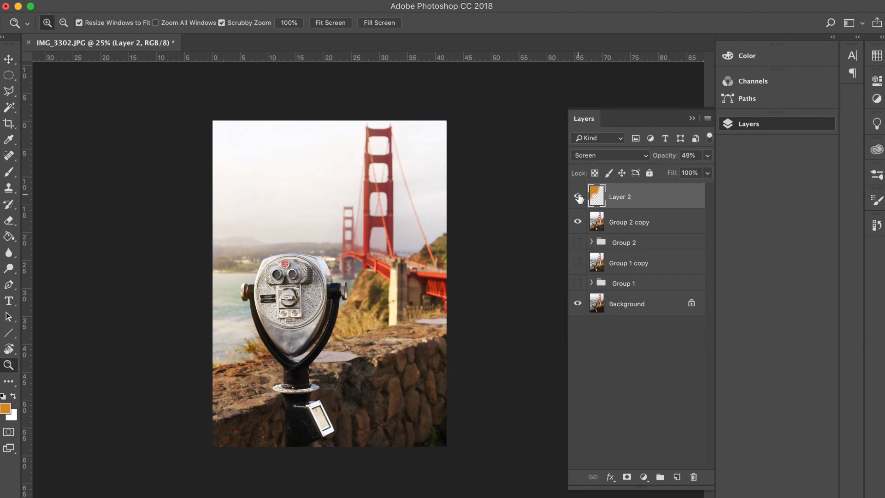
pyautogui.click(578, 197)
# Erase the orange tint over the water beside the viewer and compare the photo with the tint layer hidden and shown
pyautogui.press('e')
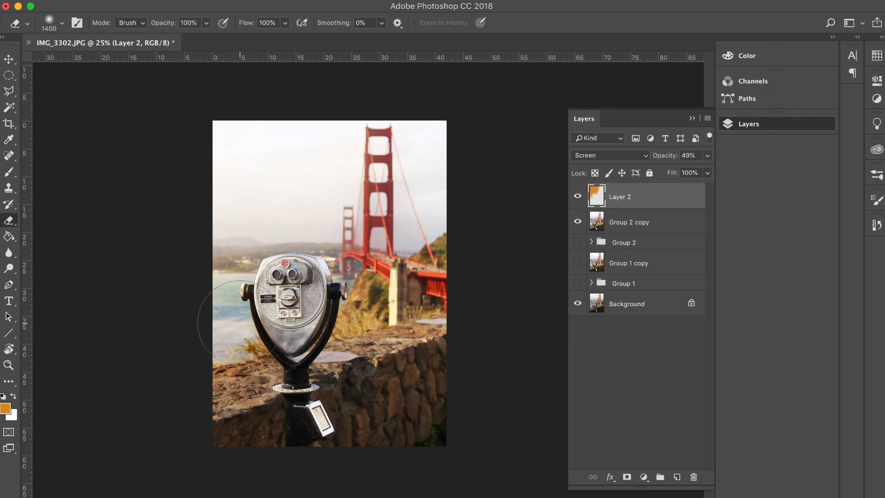
pyautogui.click(578, 197)
pyautogui.click(578, 197)
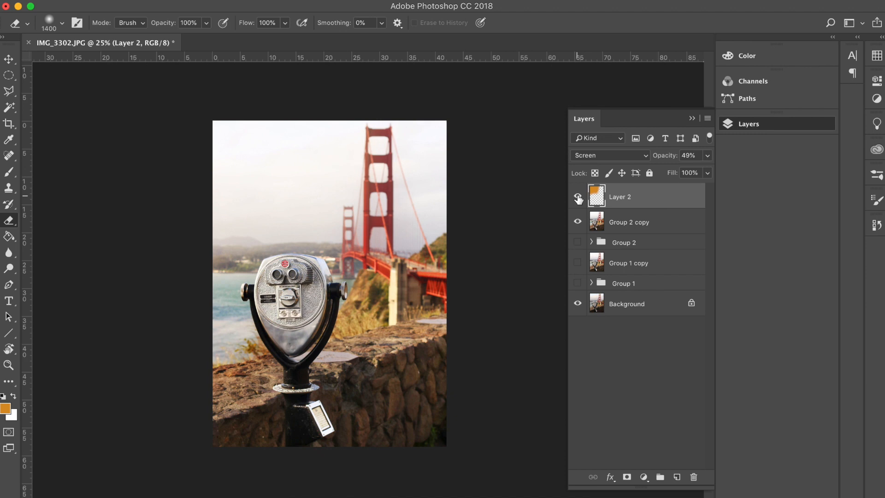
# Paint soft white light over the upper-left sky and lower-right corner on a new layer with a 2120 px brush
pyautogui.click(578, 197)
pyautogui.click(578, 197)
pyautogui.click(677, 478)
pyautogui.click(14, 397)
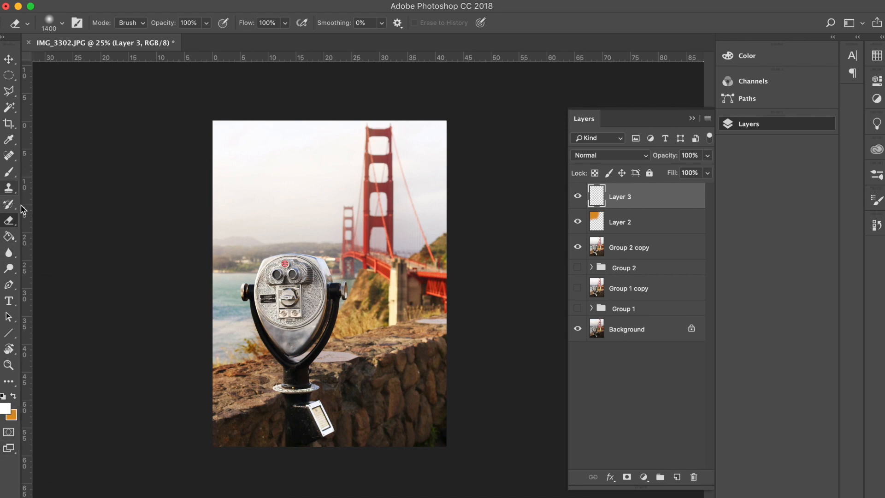
pyautogui.click(8, 171)
pyautogui.moveTo(212, 128); pyautogui.dragTo(213, 164)
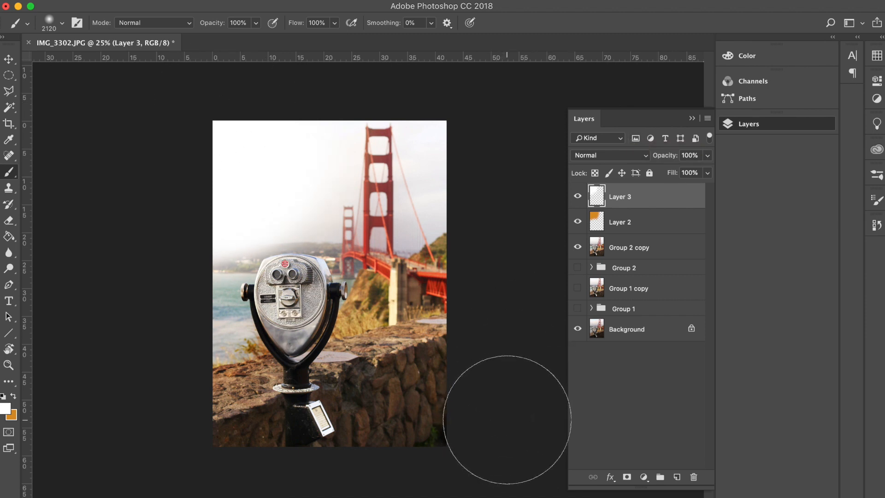
pyautogui.moveTo(507, 420)
pyautogui.mouseDown()
pyautogui.moveTo(470, 440)
pyautogui.moveTo(514, 414)
pyautogui.mouseUp()
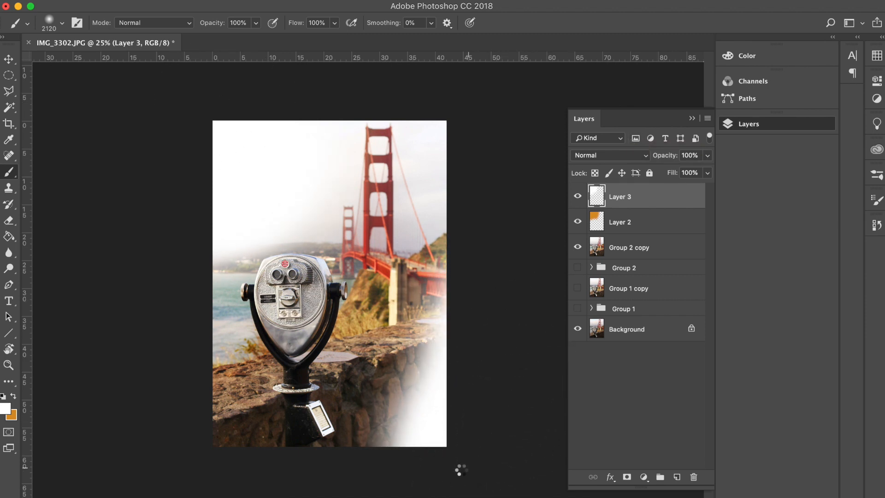
# Set the white light layer's blend mode to Screen and its opacity to 28%
pyautogui.click(616, 157)
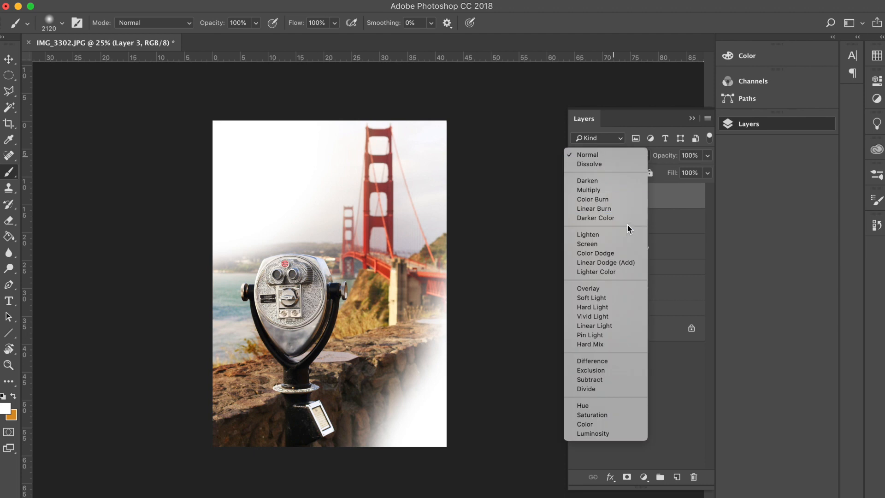
pyautogui.click(622, 244)
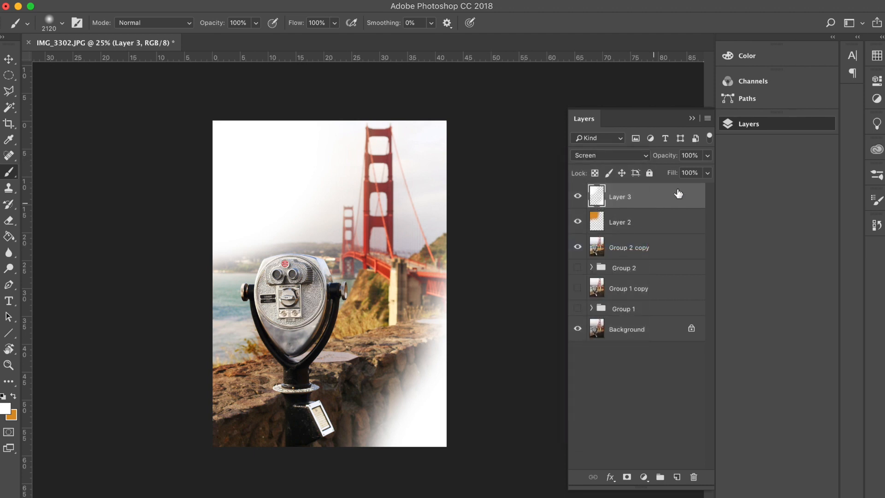
pyautogui.click(707, 157)
pyautogui.moveTo(701, 173); pyautogui.dragTo(665, 177)
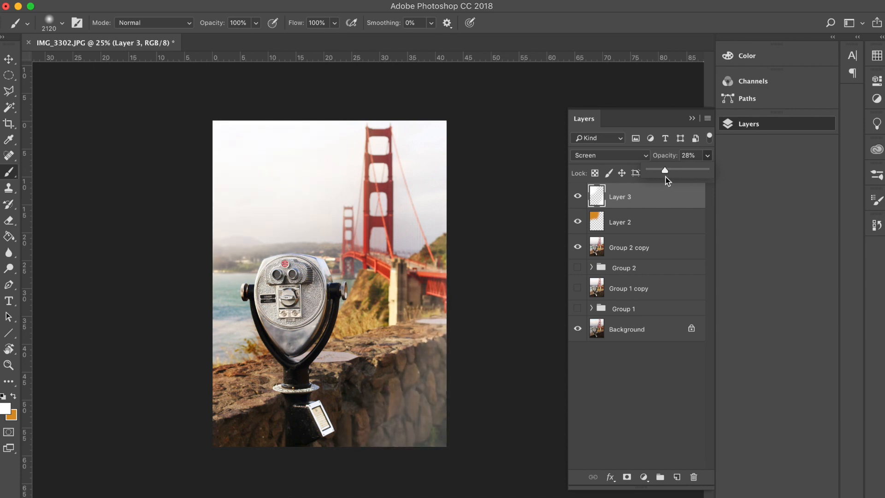
pyautogui.click(632, 369)
# Soften the white light over the stone wall with a 1400 px eraser at 22% opacity, then compare with the layer hidden and shown
pyautogui.press('e')
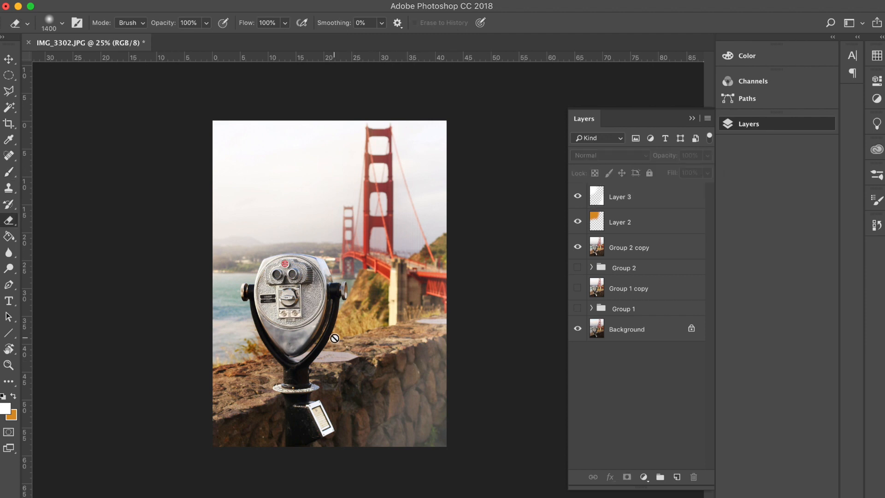
pyautogui.click(624, 191)
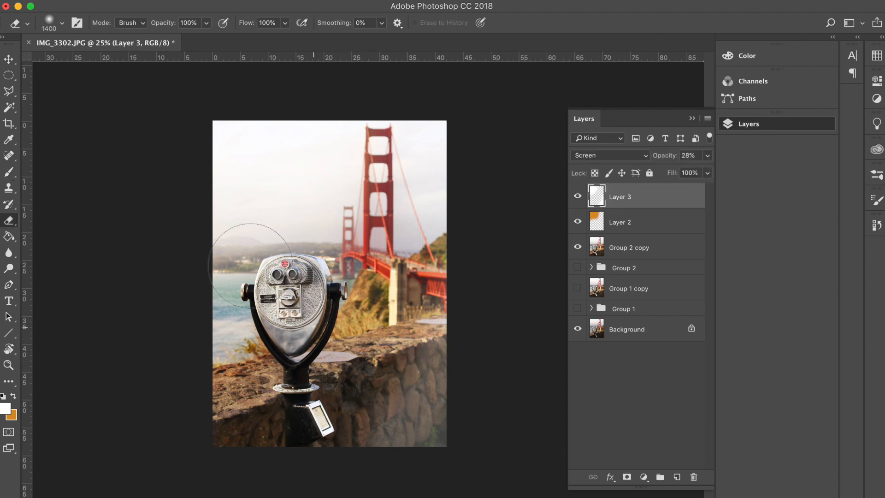
pyautogui.click(206, 23)
pyautogui.moveTo(184, 44); pyautogui.dragTo(161, 42)
pyautogui.moveTo(395, 399)
pyautogui.mouseDown()
pyautogui.moveTo(378, 414)
pyautogui.moveTo(438, 390)
pyautogui.moveTo(394, 407)
pyautogui.moveTo(434, 376)
pyautogui.mouseUp()
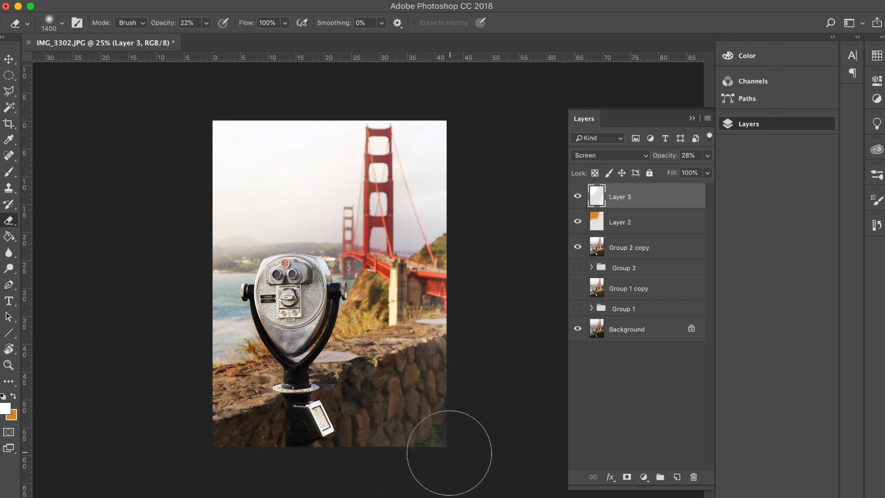
pyautogui.click(577, 199)
pyautogui.click(577, 199)
pyautogui.click(578, 200)
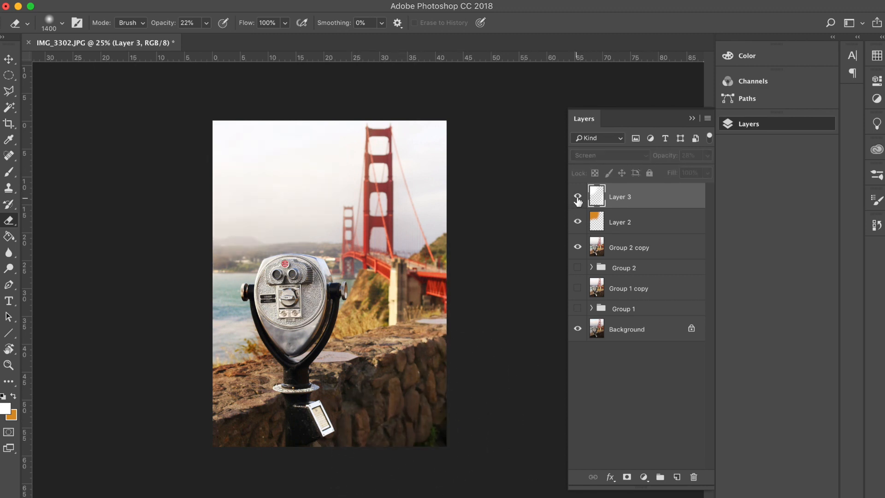
pyautogui.click(577, 199)
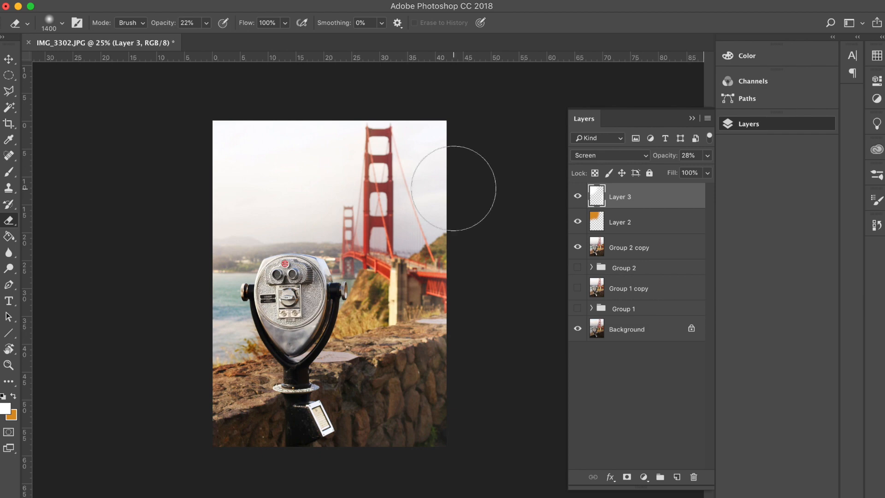
# Switch to the Chrome browser and search Google Images for "lens flare" in a new tab
pyautogui.hotkey('ctrl', 'Right')
pyautogui.press('super+t')
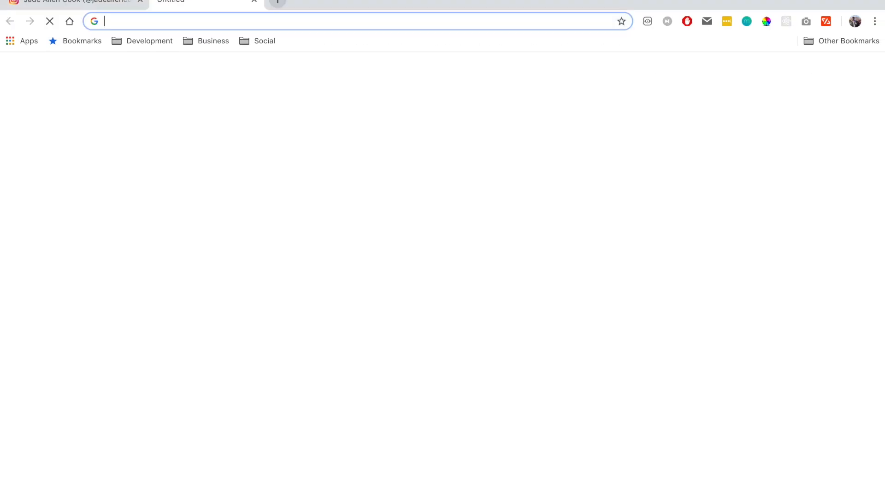
pyautogui.write('lens flare')
pyautogui.press('Return')
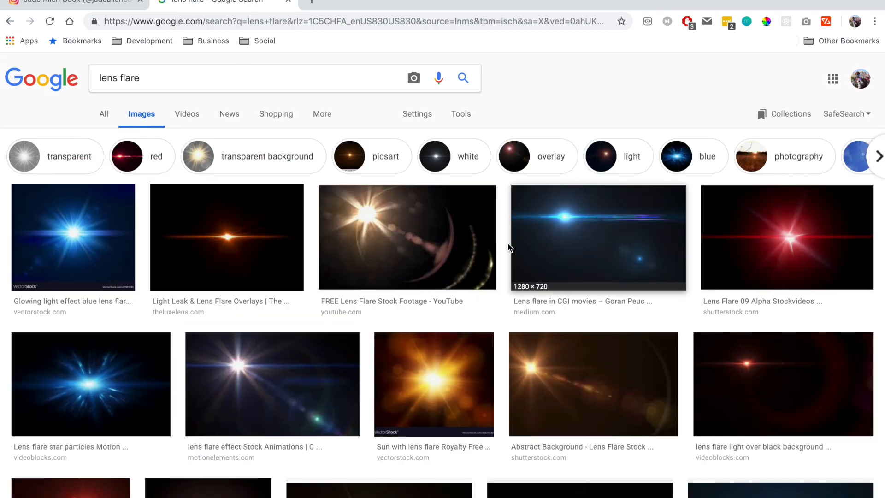
# Find the "Golden Lens Flare Horizontal 007" image in the results and save it to the computer
pyautogui.scroll(-10, 498, 253)
pyautogui.scroll(-2, 501, 258)
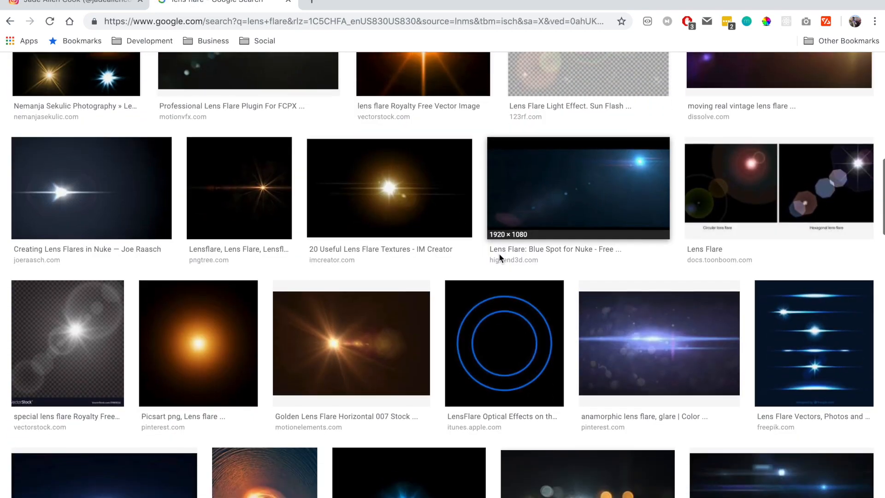
pyautogui.scroll(-3, 378, 217)
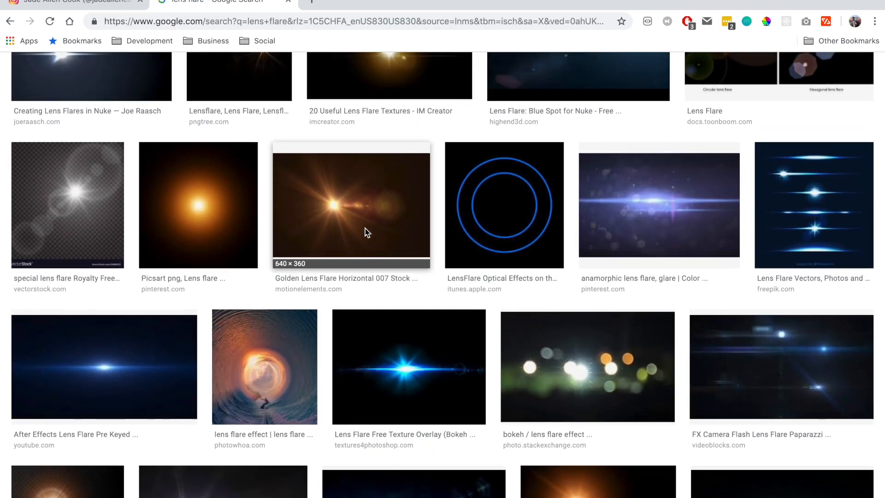
pyautogui.click(364, 228)
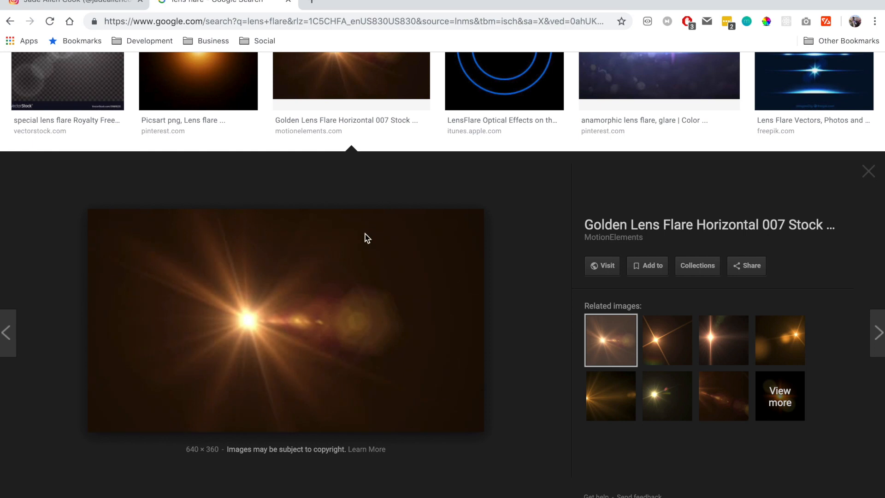
pyautogui.rightClick(361, 261)
pyautogui.click(434, 354)
pyautogui.press('Return')
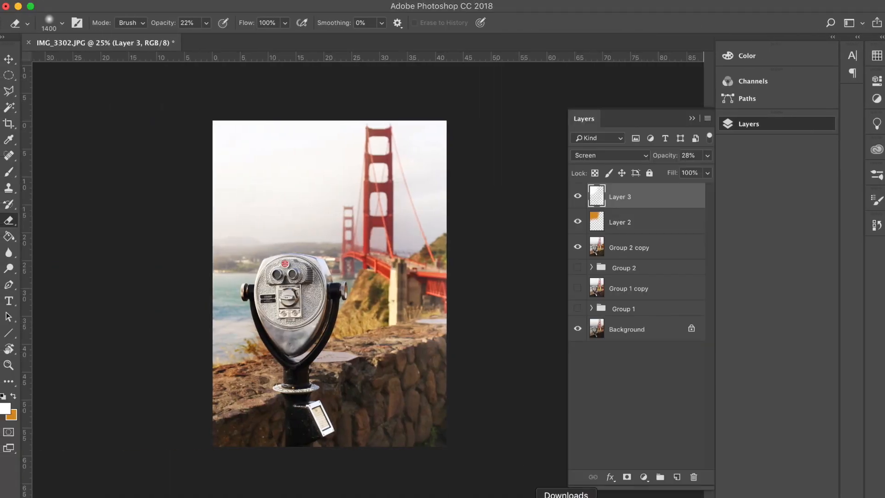
# Place the downloaded golden lens flare in the Photoshop photo, enlarged and rotated so its light enters from the upper-left edge
pyautogui.click(566, 497)
pyautogui.moveTo(567, 482); pyautogui.dragTo(696, 490)
pyautogui.moveTo(295, 277); pyautogui.dragTo(344, 211)
pyautogui.moveTo(507, 319); pyautogui.dragTo(245, 131)
pyautogui.moveTo(383, 363); pyautogui.dragTo(272, 176)
pyautogui.scroll(10, 367, 287)
pyautogui.moveTo(359, 429); pyautogui.dragTo(497, 497)
pyautogui.hscroll(-3, 380, 289)
pyautogui.hscroll(2, 381, 289)
pyautogui.moveTo(380, 289)
pyautogui.mouseDown()
pyautogui.moveTo(363, 198)
pyautogui.moveTo(375, 193)
pyautogui.mouseUp()
pyautogui.press('Return')
# Set the lens flare layer's blend mode to Screen
pyautogui.press('e')
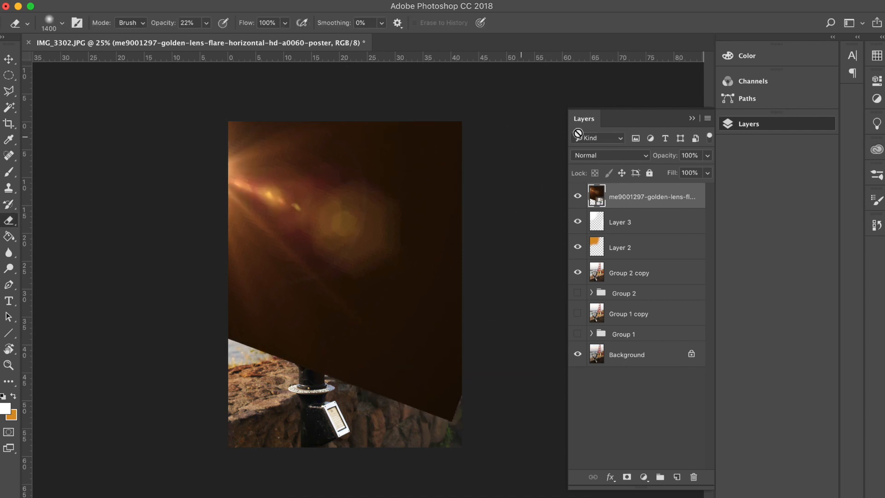
pyautogui.click(615, 157)
pyautogui.click(622, 246)
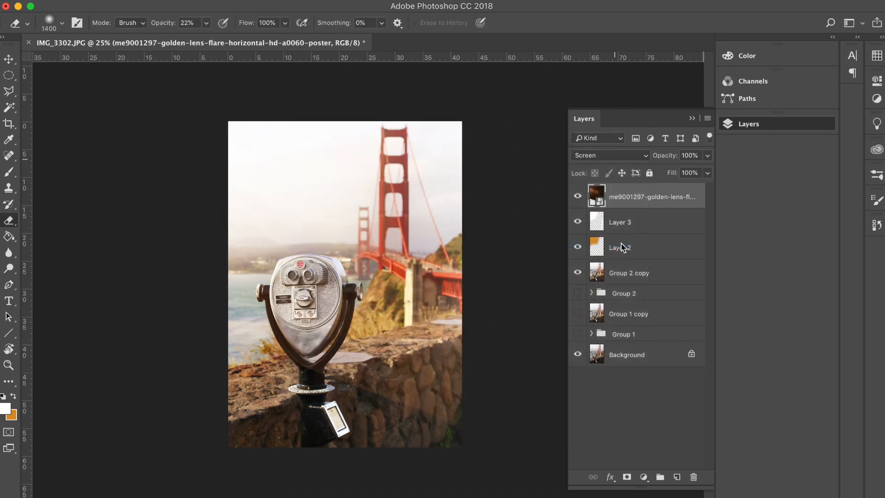
# Rasterize the lens flare layer and erase its lower edge over the wall with a 1400 px eraser at 100% opacity
pyautogui.press('Return')
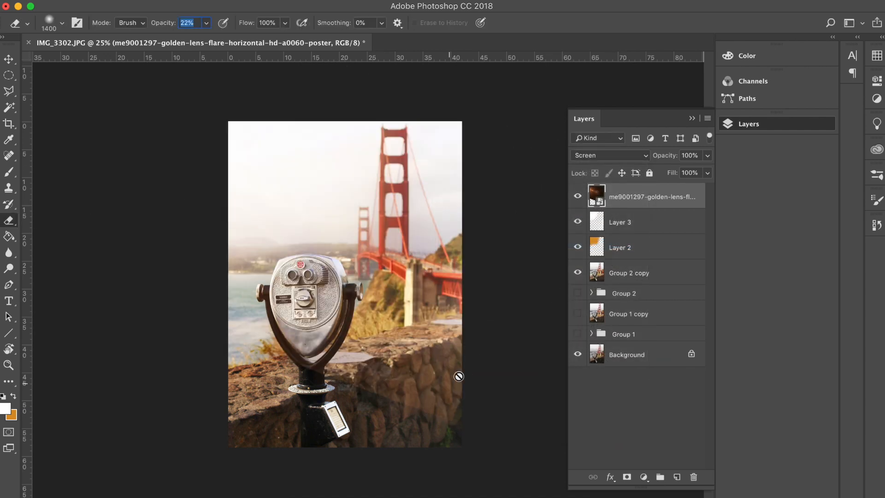
pyautogui.click(417, 332)
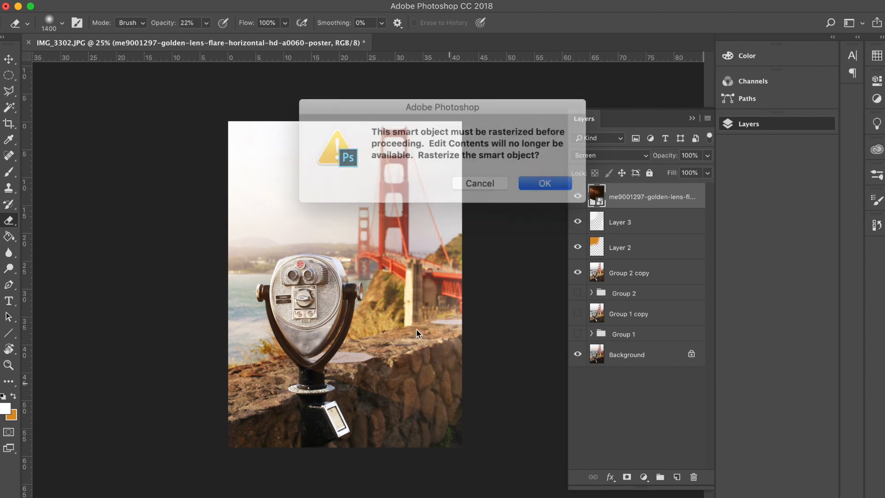
pyautogui.press('Return')
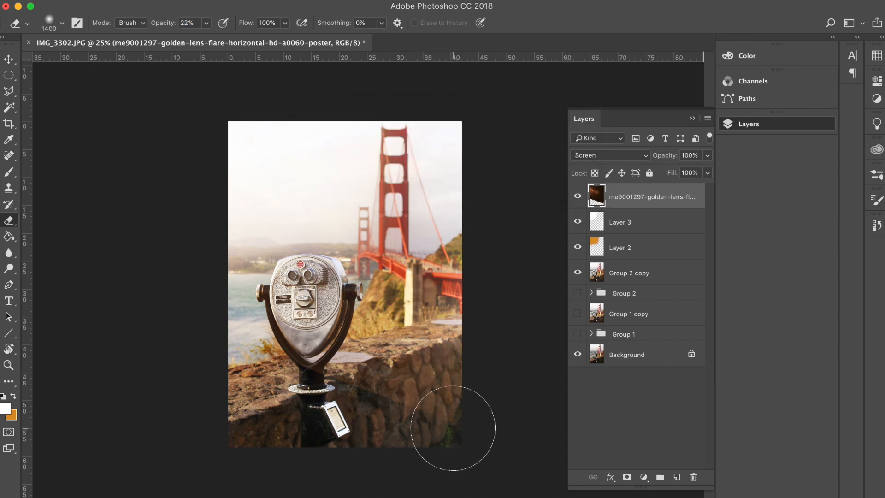
pyautogui.click(206, 23)
pyautogui.moveTo(236, 39); pyautogui.dragTo(285, 40)
pyautogui.click(484, 436)
pyautogui.moveTo(429, 437)
pyautogui.mouseDown()
pyautogui.moveTo(445, 431)
pyautogui.moveTo(196, 316)
pyautogui.mouseUp()
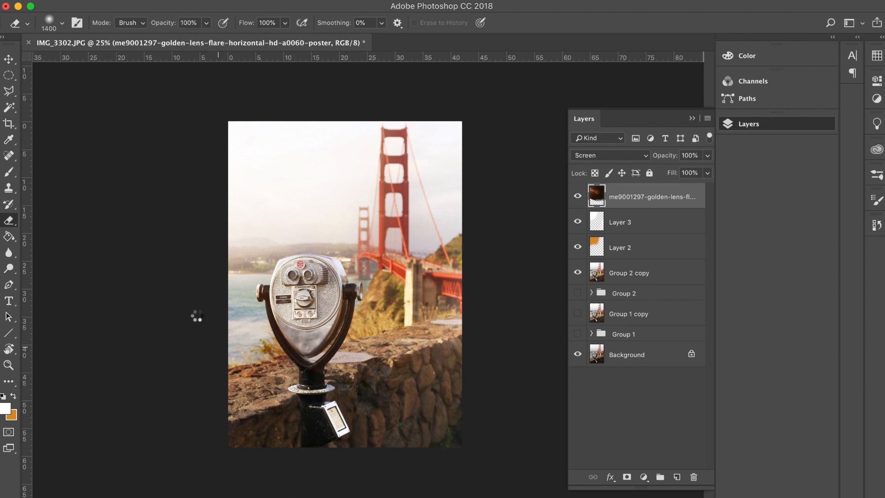
# Lower the lens flare layer's opacity to 41% and compare the photo with the flare hidden and shown
pyautogui.click(577, 199)
pyautogui.click(577, 198)
pyautogui.click(708, 156)
pyautogui.moveTo(708, 169); pyautogui.dragTo(670, 175)
pyautogui.click(578, 199)
pyautogui.click(578, 198)
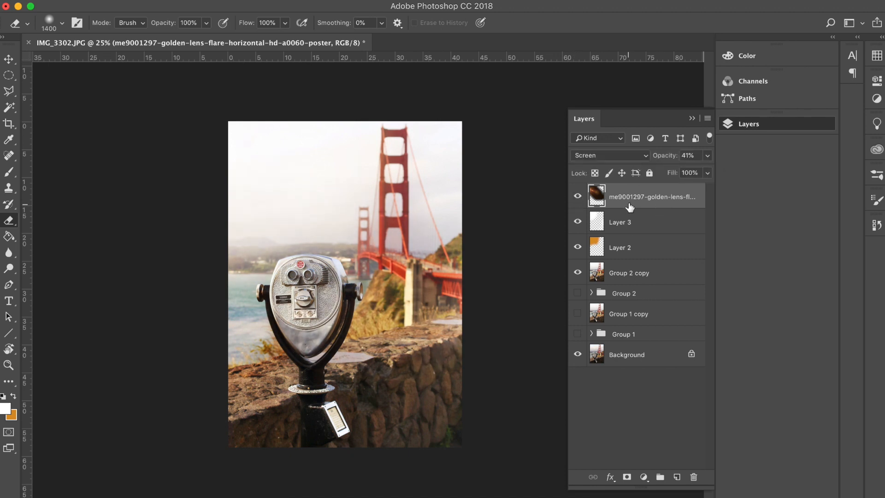
# Group the lens flare, white and orange light layers, and reduce the group's opacity while comparing it hidden and shown
pyautogui.keyDown('shift'); pyautogui.click(662, 248); pyautogui.keyUp('shift')
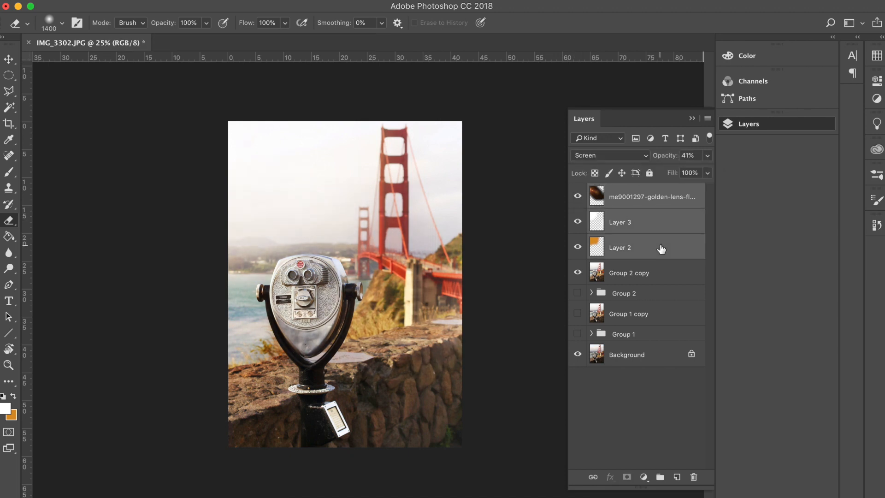
pyautogui.press('super+g')
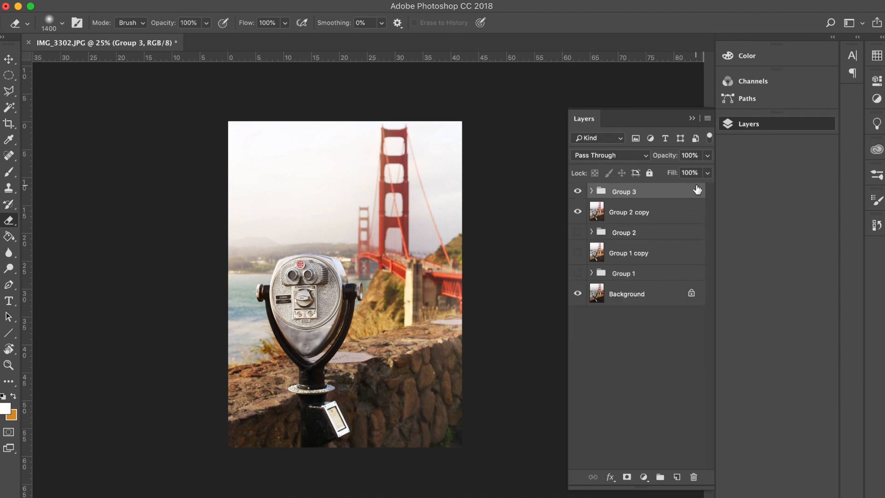
pyautogui.click(708, 155)
pyautogui.moveTo(702, 170); pyautogui.dragTo(681, 173)
pyautogui.click(577, 191)
pyautogui.click(577, 191)
pyautogui.click(577, 191)
pyautogui.click(577, 191)
# Group the Group 2 copy layer together with Group 3
pyautogui.click(648, 208)
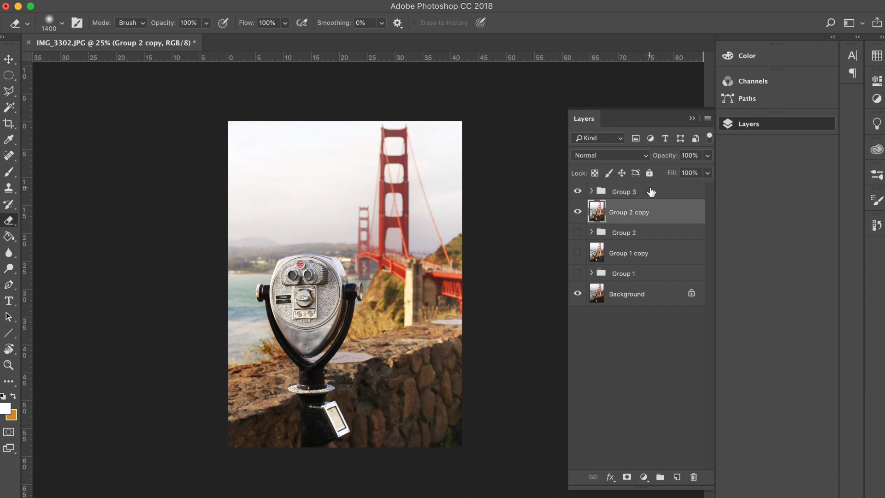
pyautogui.keyDown('shift'); pyautogui.click(650, 192); pyautogui.keyUp('shift')
pyautogui.press('super+g')
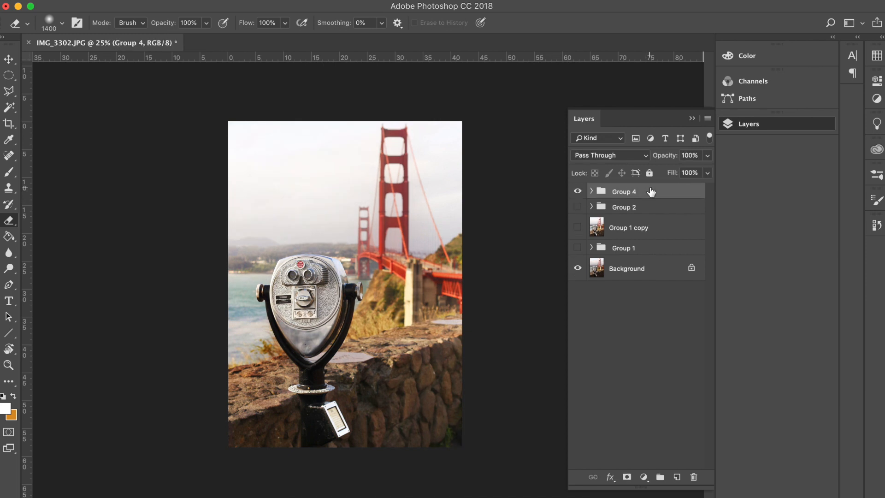
# Duplicate Group 4, merge the duplicate into a single layer, and hide the original group
pyautogui.press('super+j')
pyautogui.rightClick(650, 191)
pyautogui.click(724, 399)
pyautogui.click(577, 216)
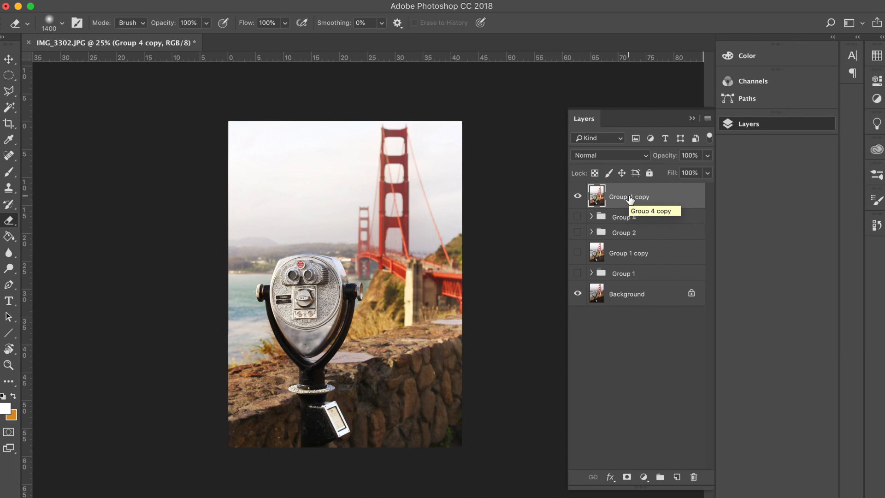
# Compare the merged edit with the original Background photo by repeatedly hiding and showing the Group 4 copy layer
pyautogui.click(577, 196)
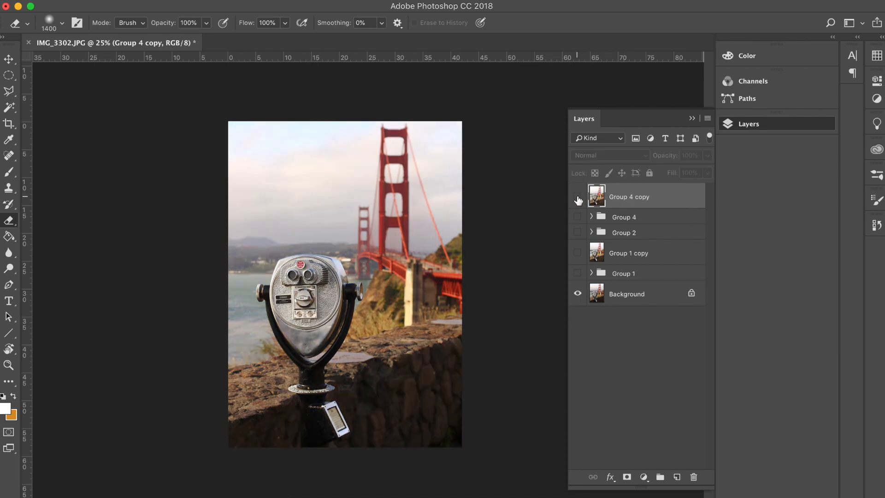
pyautogui.click(577, 197)
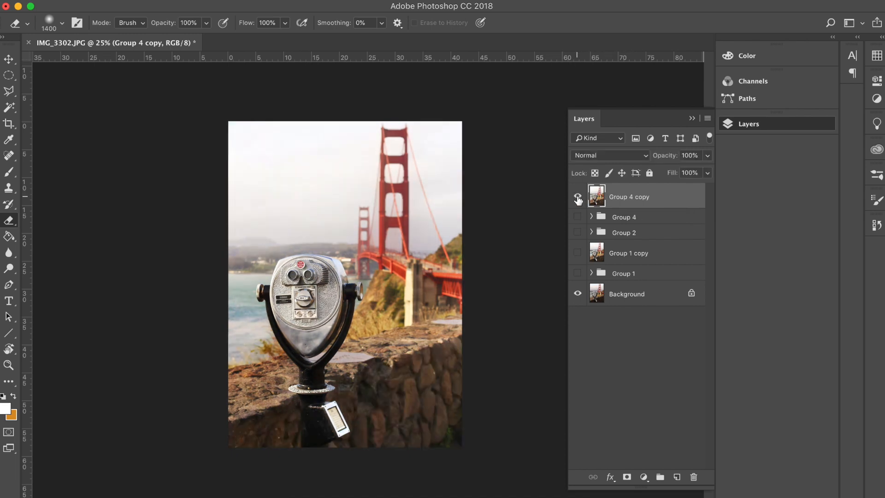
pyautogui.click(577, 197)
pyautogui.click(577, 197)
pyautogui.click(578, 199)
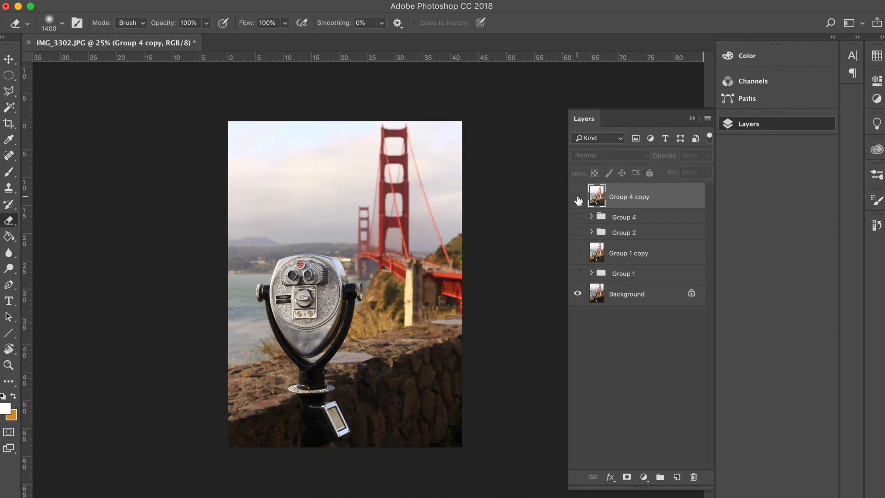
pyautogui.click(577, 200)
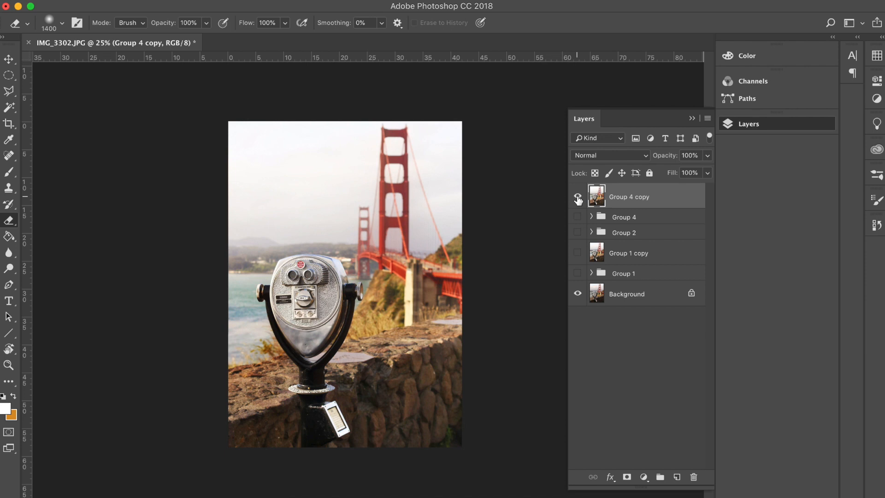
pyautogui.click(577, 199)
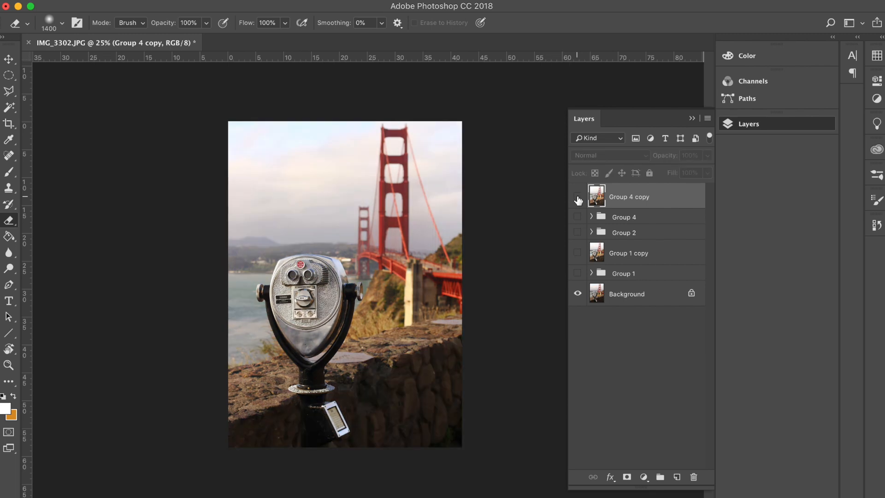
pyautogui.click(578, 199)
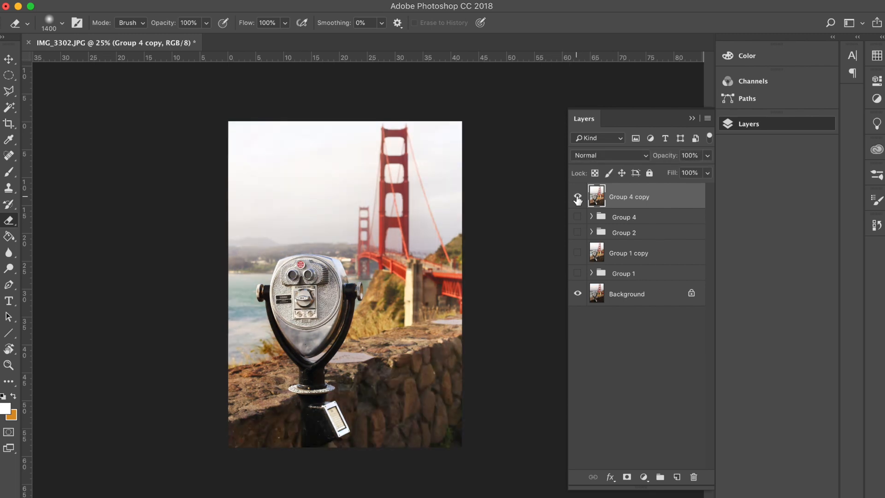
pyautogui.click(578, 200)
pyautogui.click(577, 199)
pyautogui.click(577, 200)
pyautogui.click(578, 199)
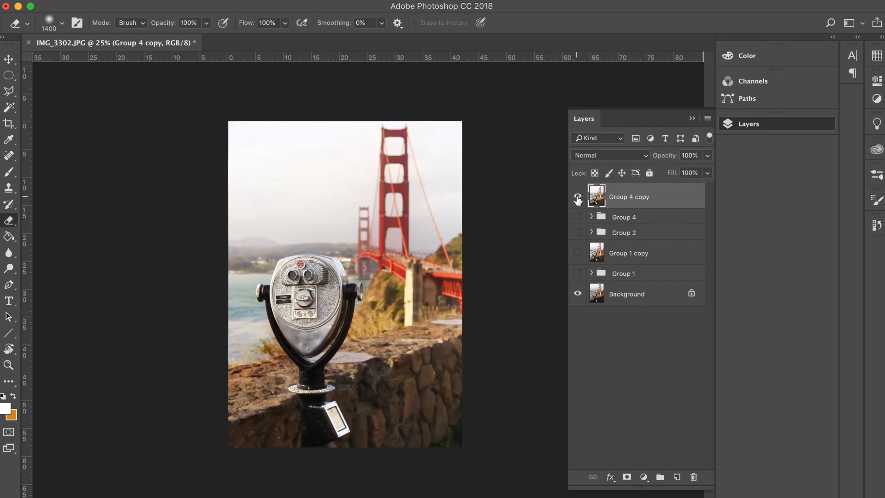